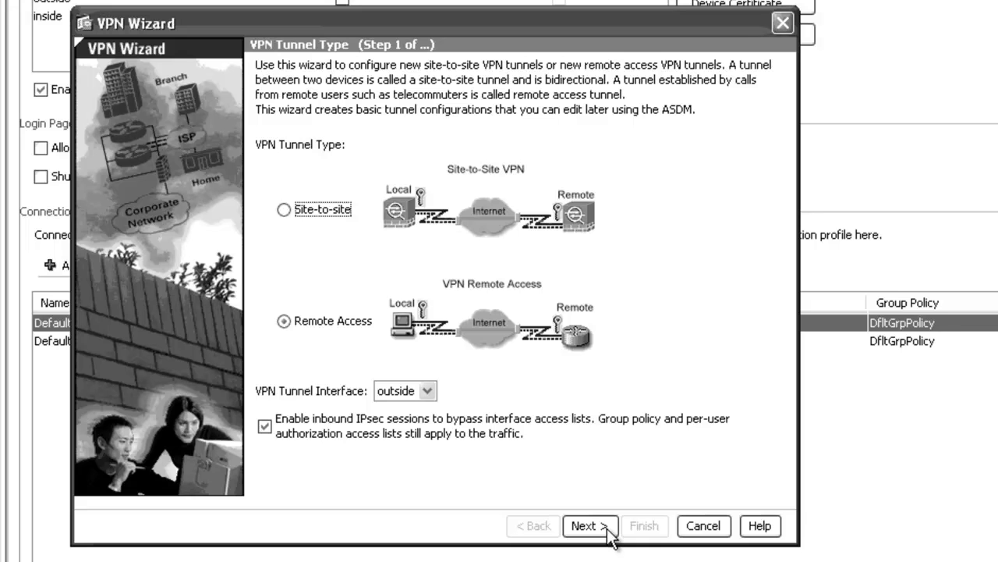
Create a Remote Access tunnel on the outside interface for the Cisco VPN Client type.
left_click(586, 525)
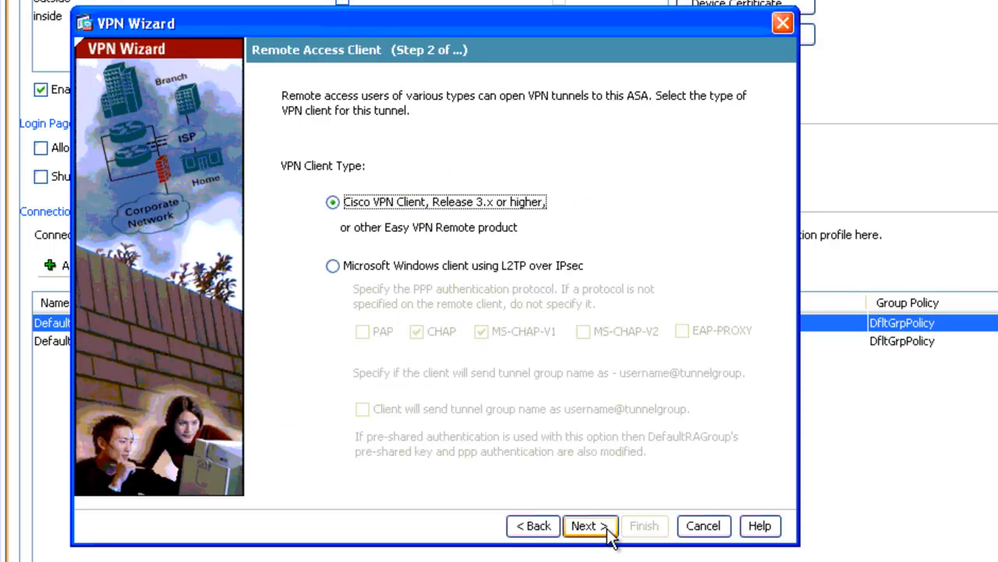
left_click(607, 526)
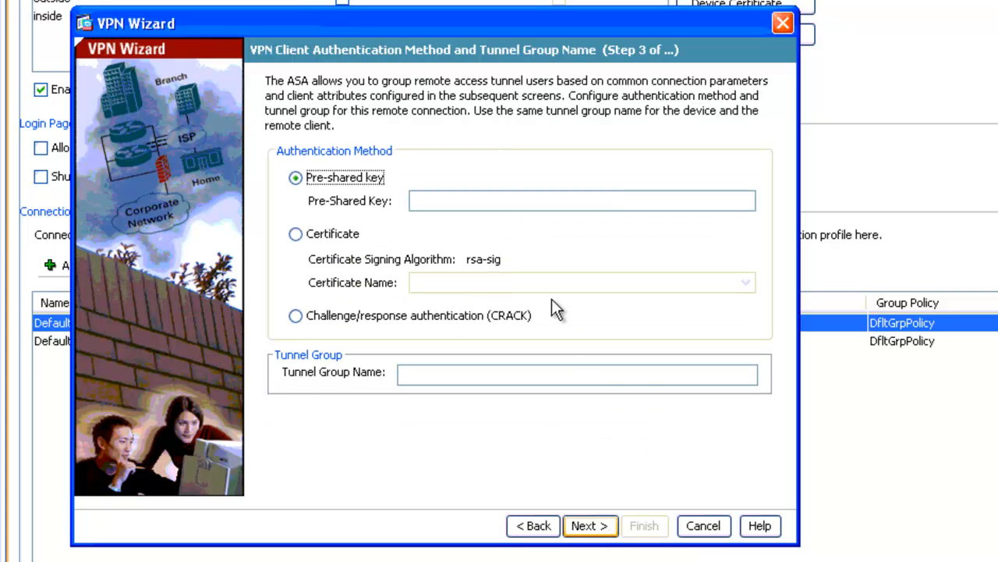
Enter the pre-shared key, set the tunnel group name to KIA, and continue.
left_click(424, 195)
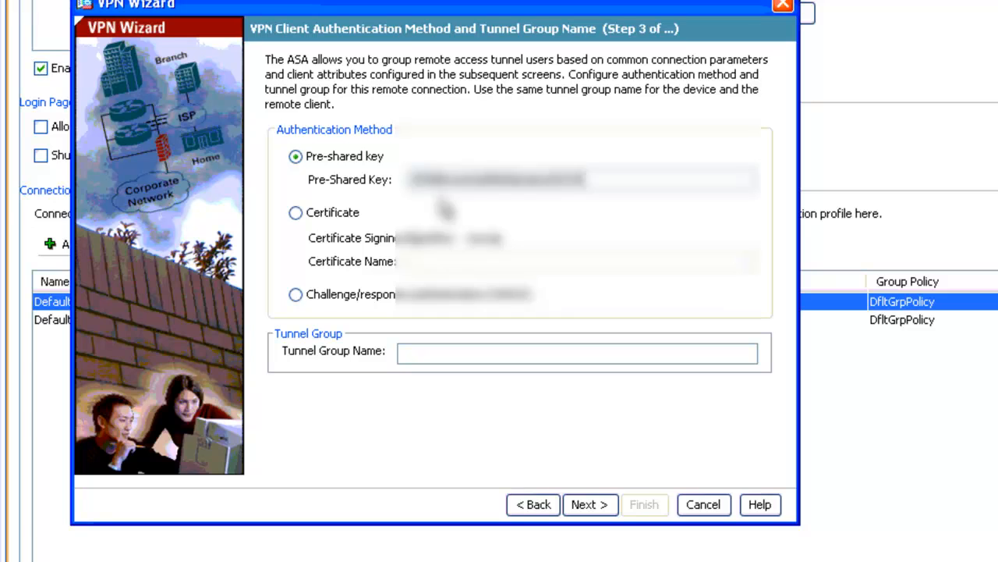
left_click(535, 348)
type("vpn")
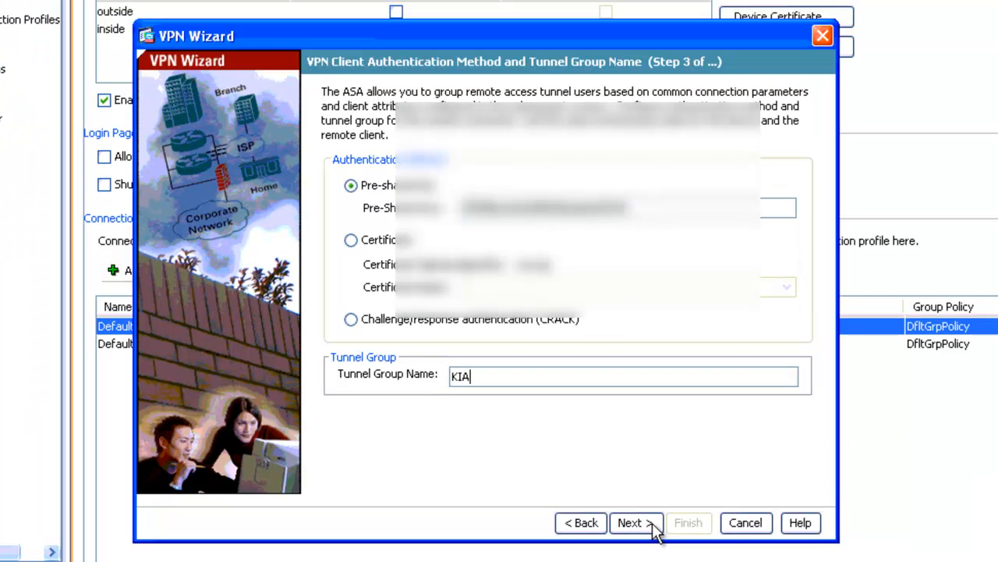
left_click(654, 528)
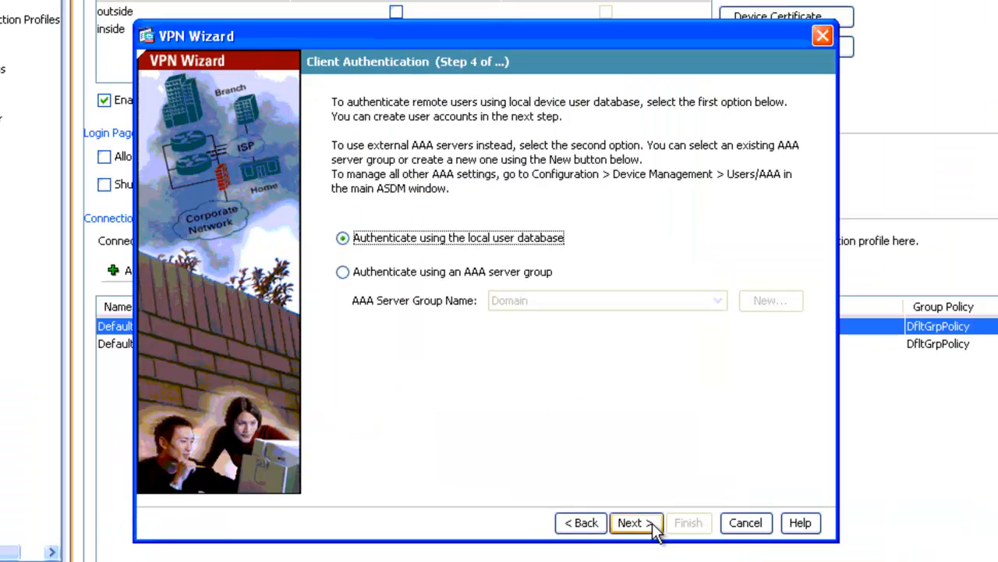
Choose authentication using the Domain AAA server group and continue.
left_click(511, 279)
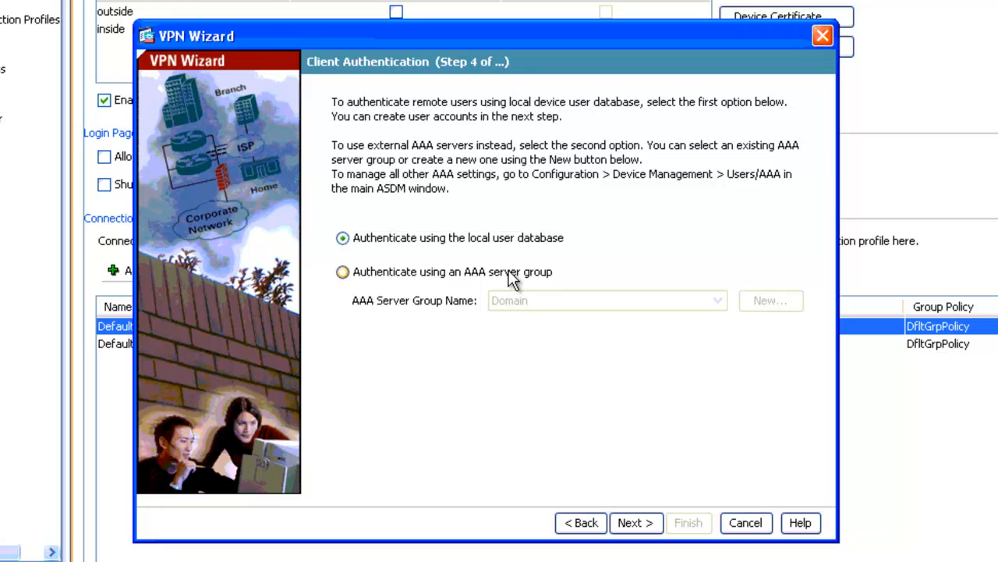
left_click(628, 522)
Start a new address pool and set its starting IP address to 10.170.42.155.
left_click(666, 257)
left_click(668, 259)
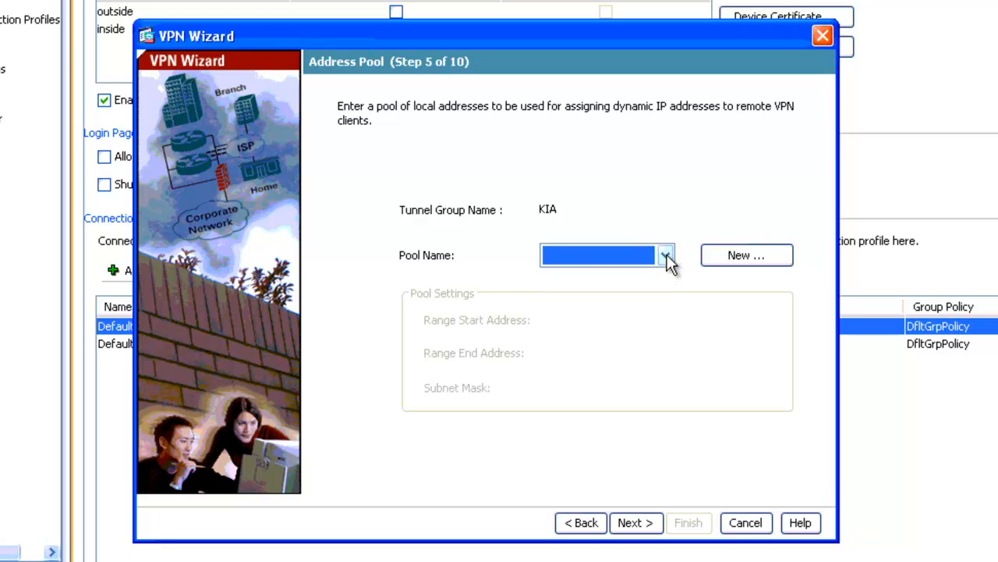
left_click(771, 257)
left_click(475, 252)
type("1")
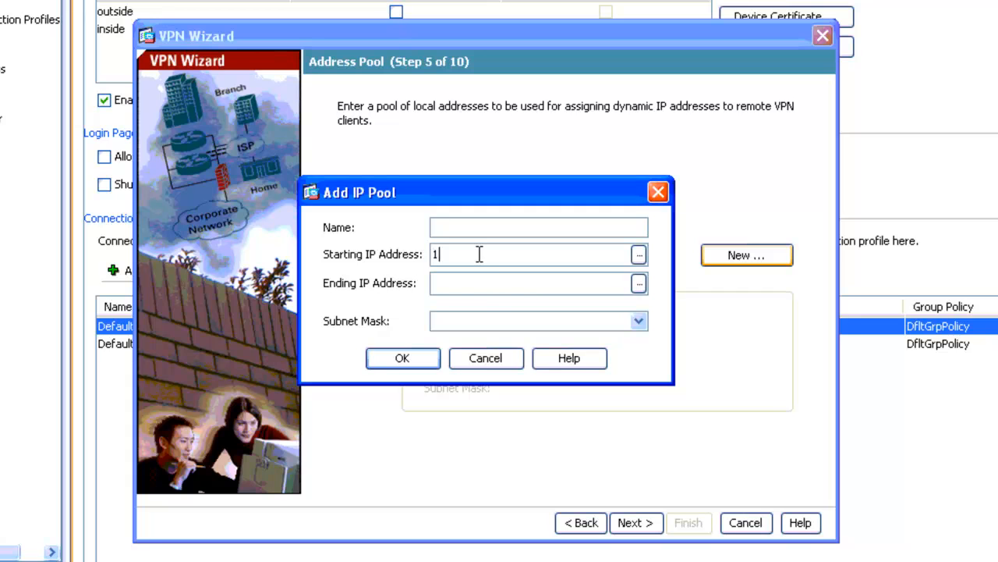
type("0.170.42.")
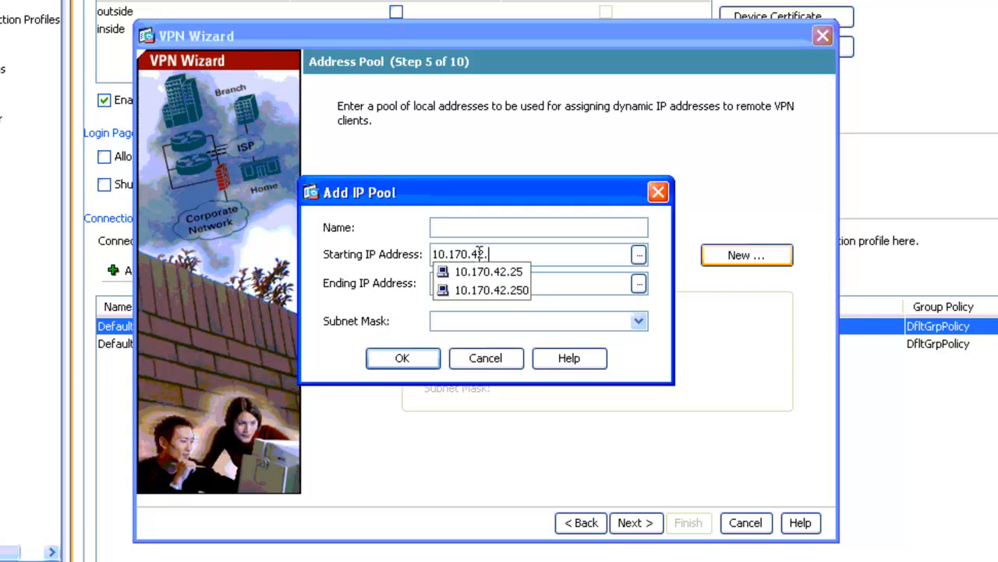
type("155")
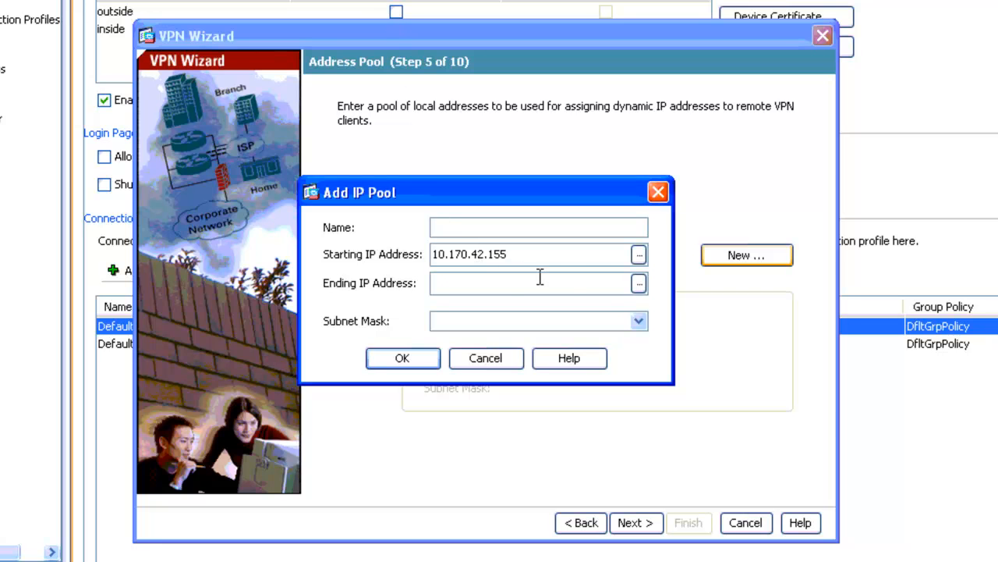
Set the pool's ending IP address to 10.170.42.164.
left_click(638, 284)
left_click(455, 279)
type("10.16")
key("BackSpace")
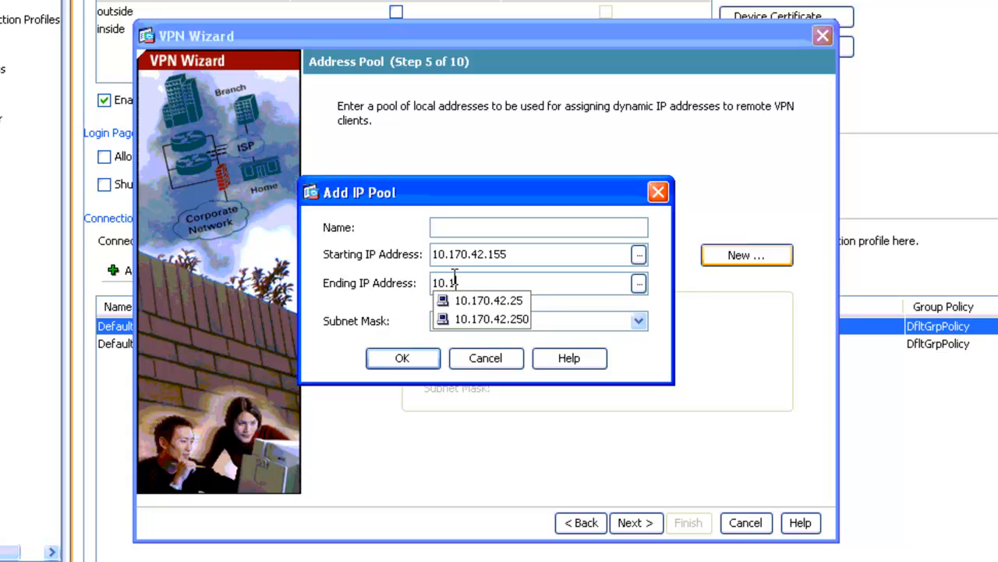
type("70.42.164")
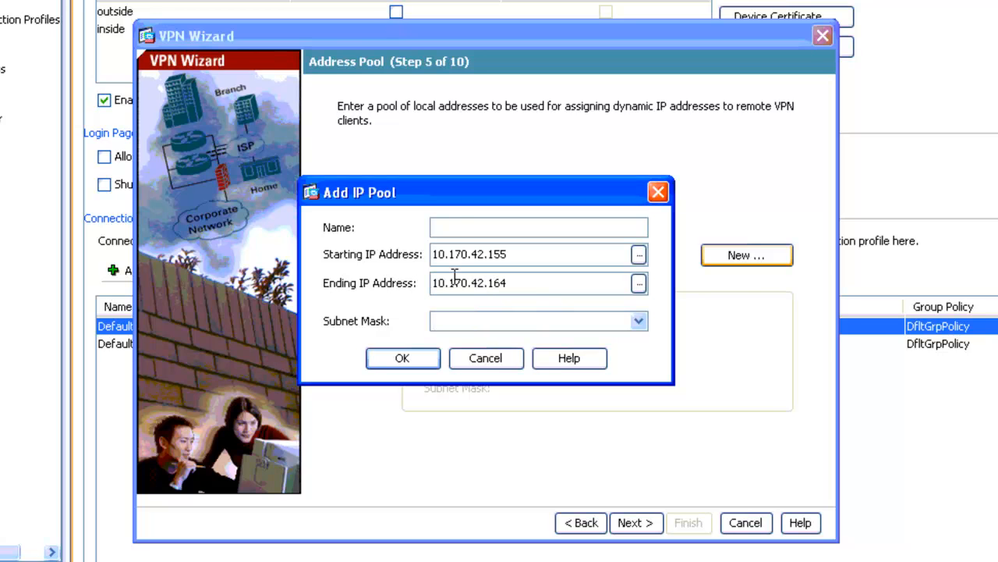
Name the new address pool RAccessPool.
left_click(460, 229)
type("RAccessPool")
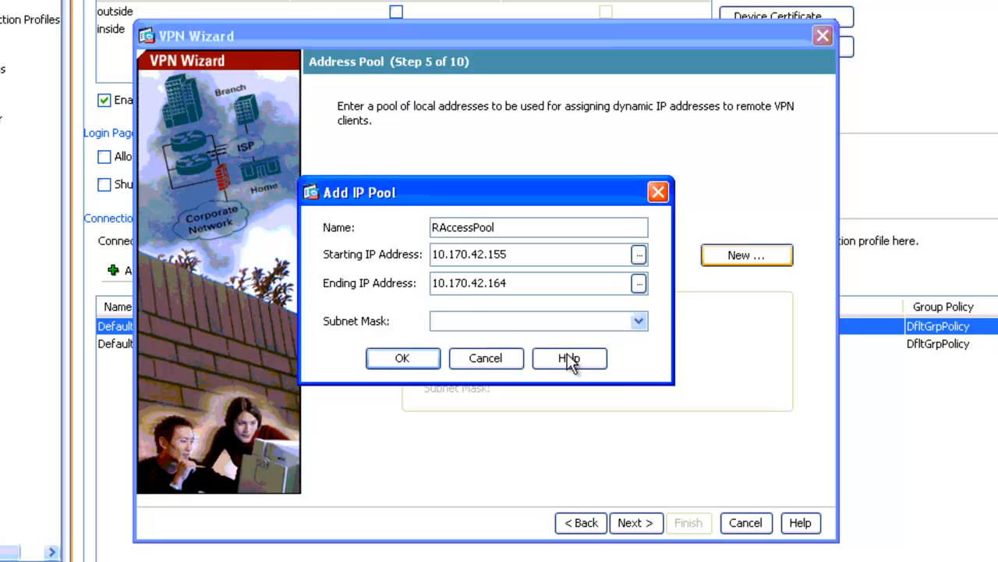
Set the pool's subnet mask to 255.255.255.0, save the pool, and continue.
left_click(639, 321)
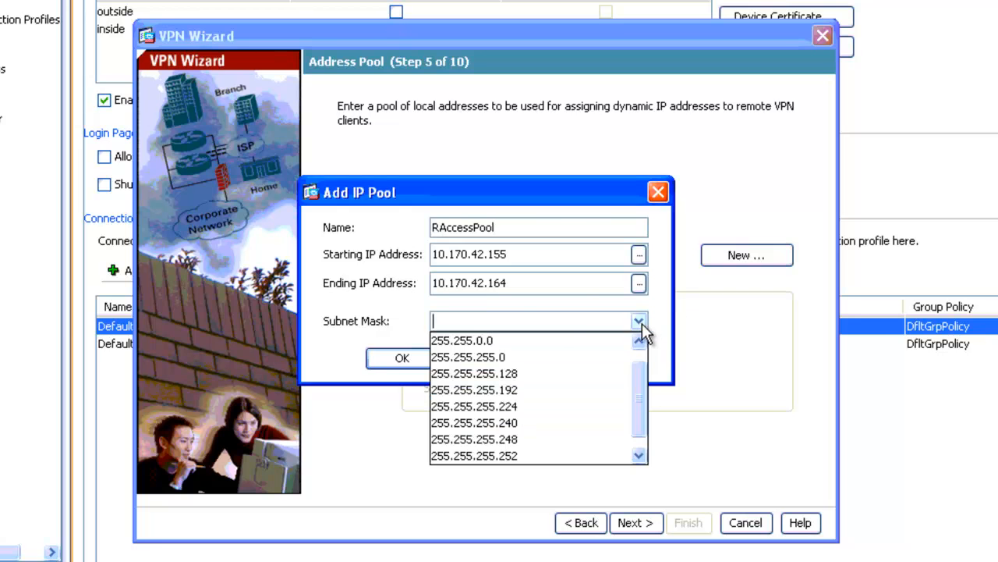
left_click(587, 359)
left_click(429, 363)
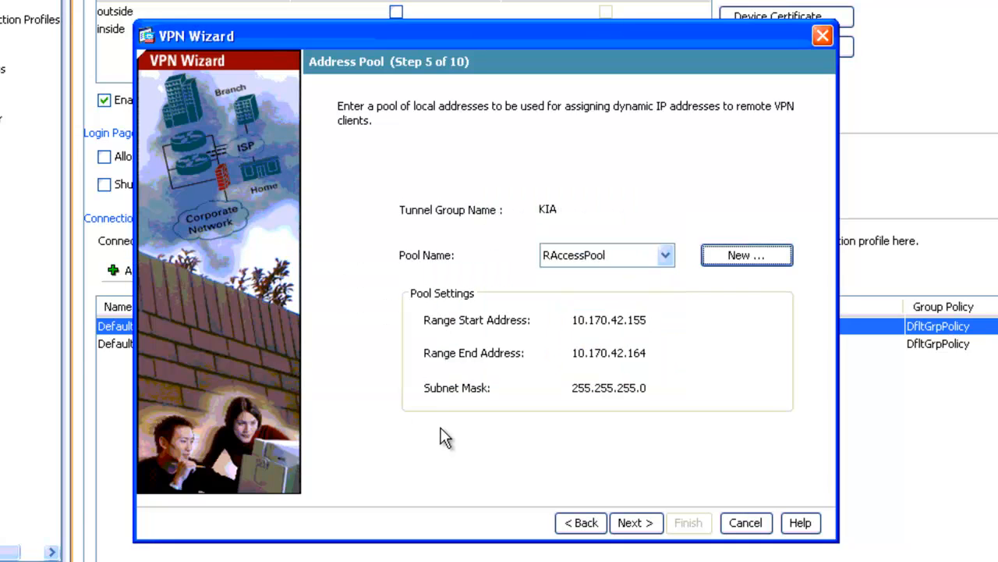
left_click(632, 524)
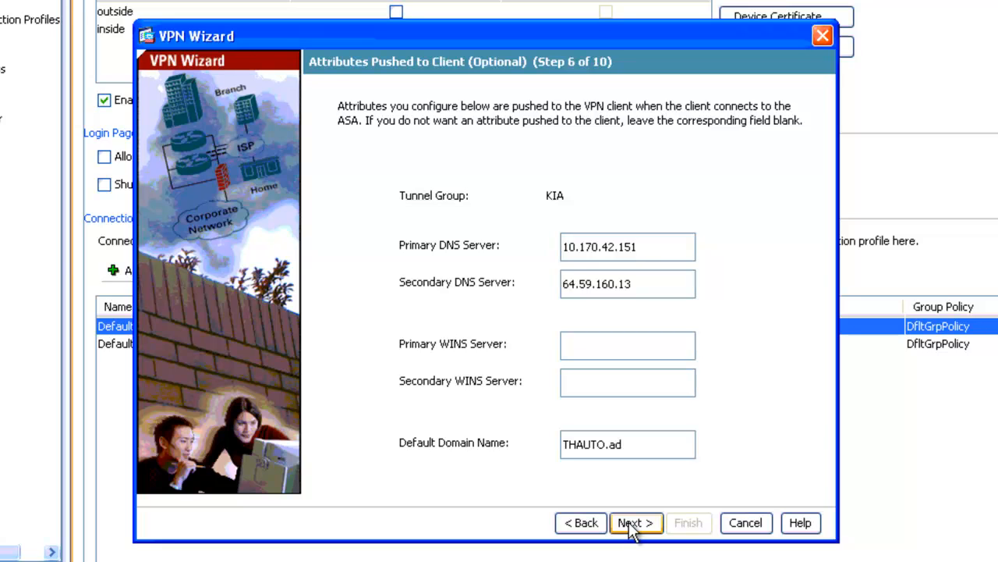
Accept the default client attributes, IKE policy and IPsec settings, and finish the wizard.
left_click(632, 524)
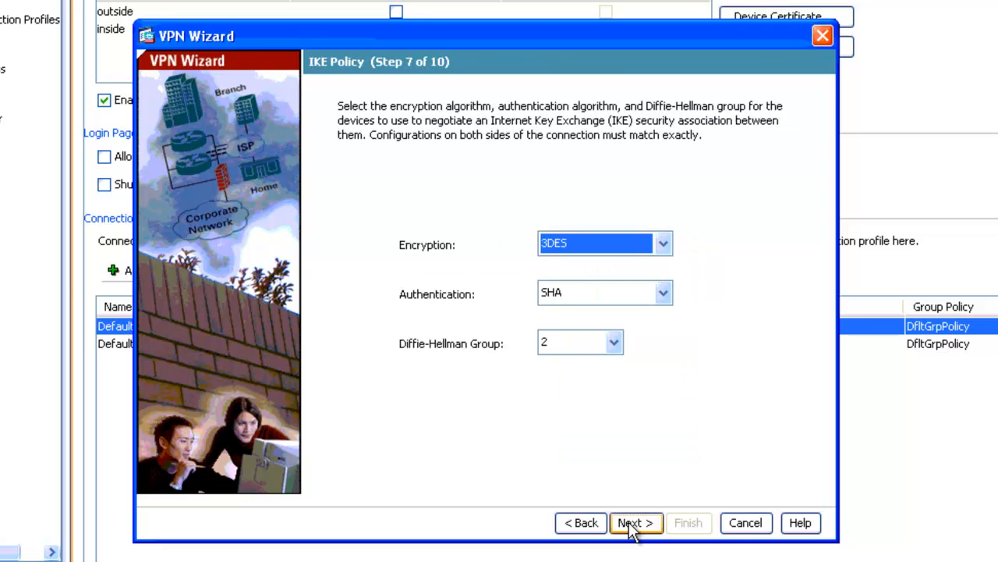
left_click(632, 524)
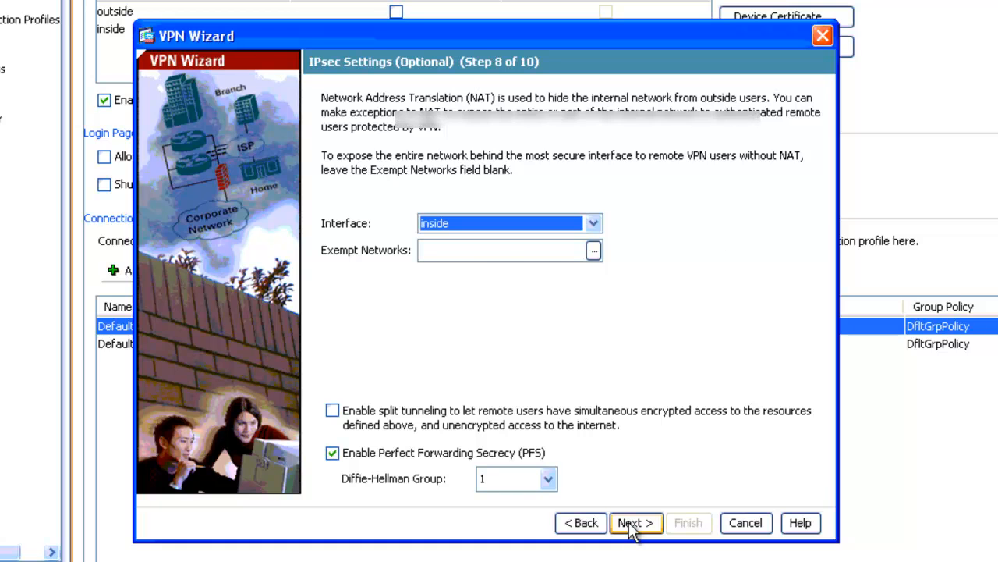
left_click(632, 522)
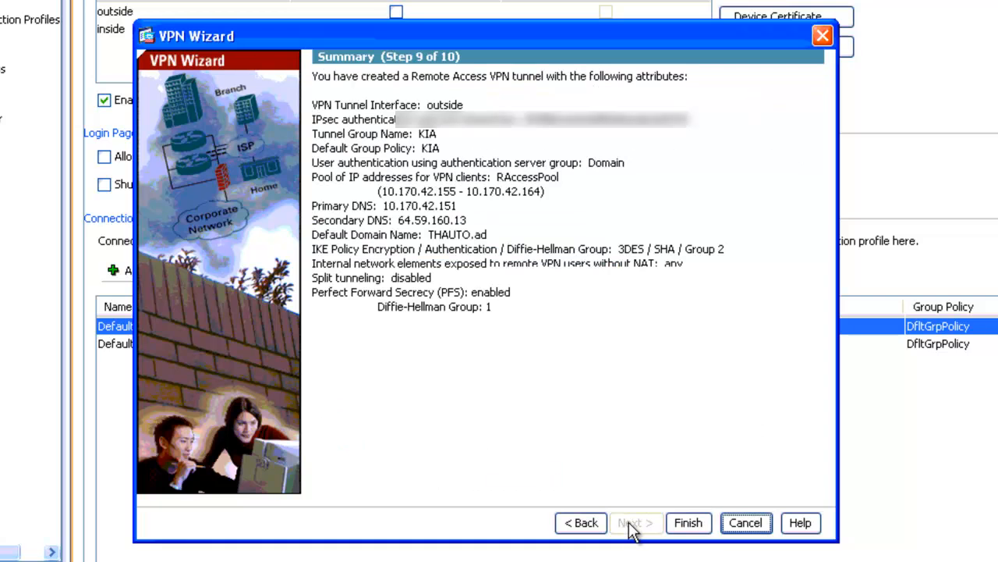
left_click(688, 523)
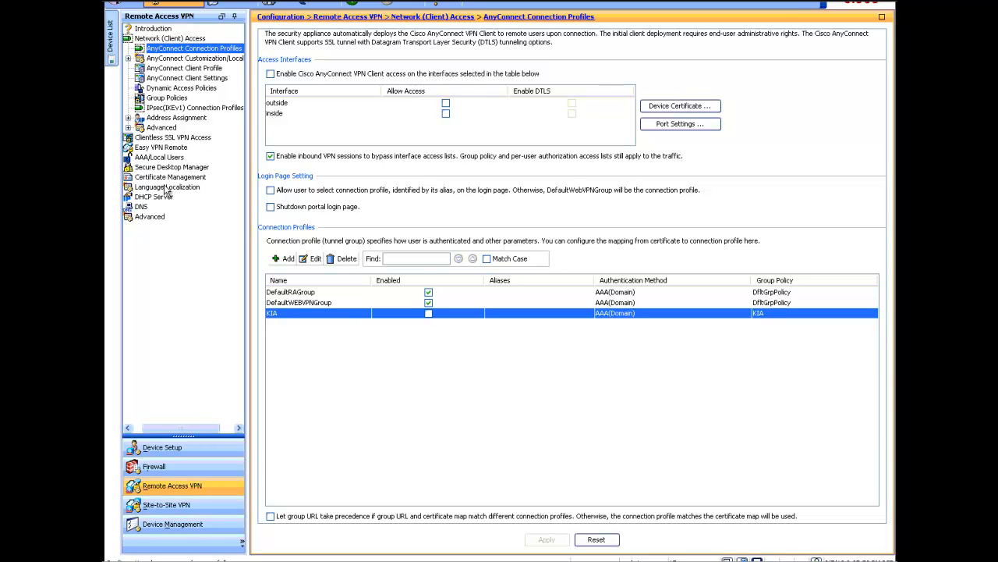
Open the AAA server groups and review the Domain group's settings without changing them.
left_click(165, 157)
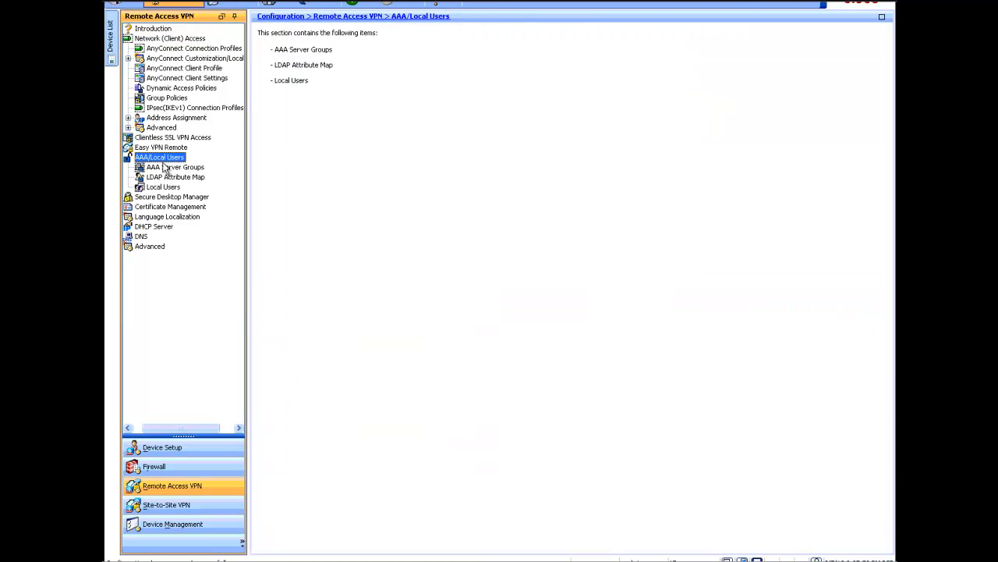
left_click(166, 168)
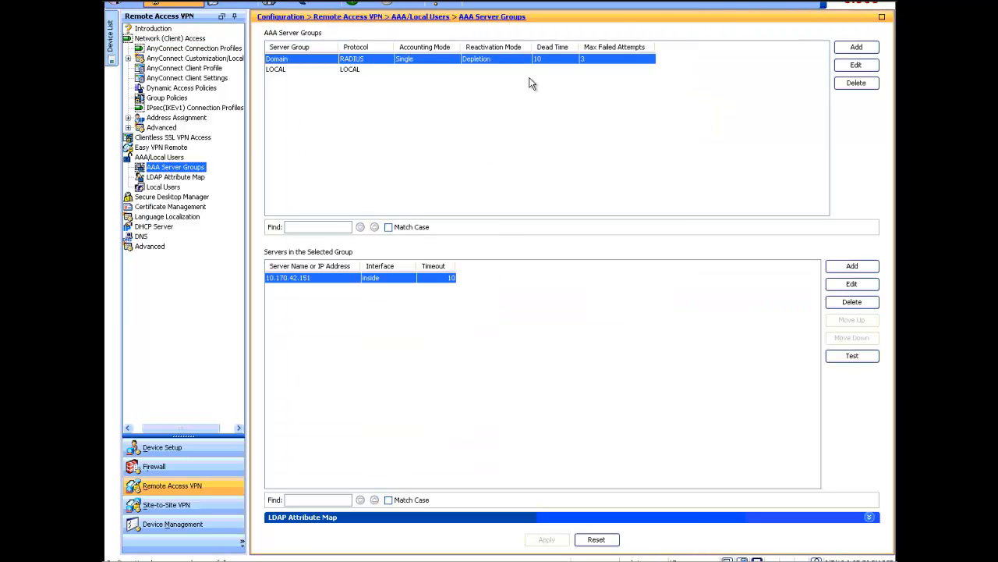
left_click(856, 65)
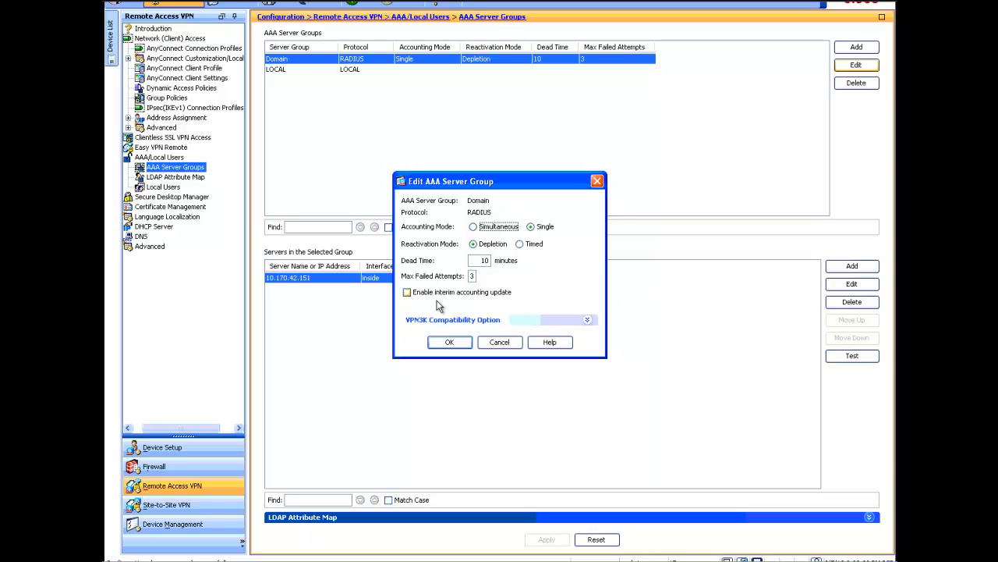
left_click(499, 341)
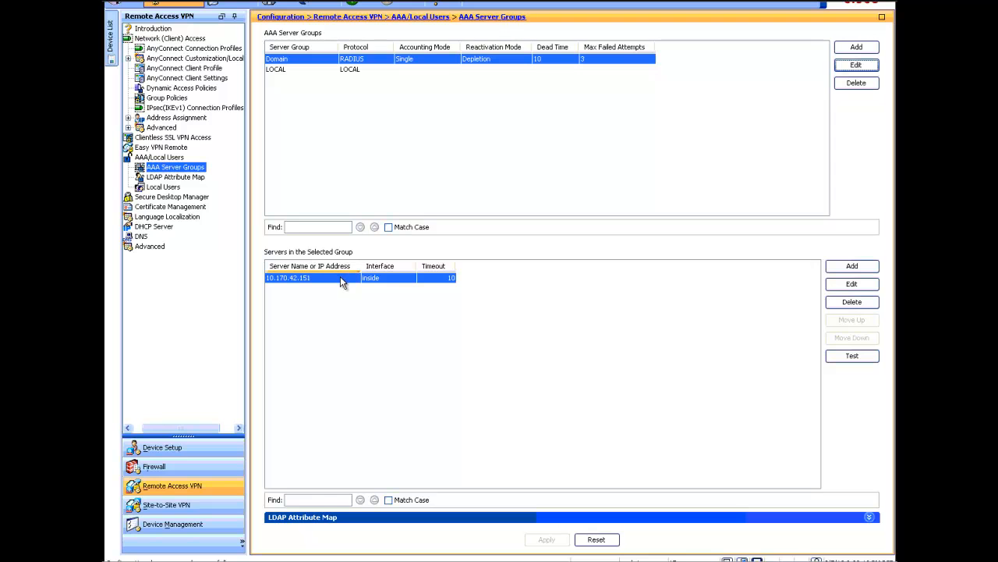
Open the Domain group's RADIUS server settings and select its server secret key.
left_click(852, 283)
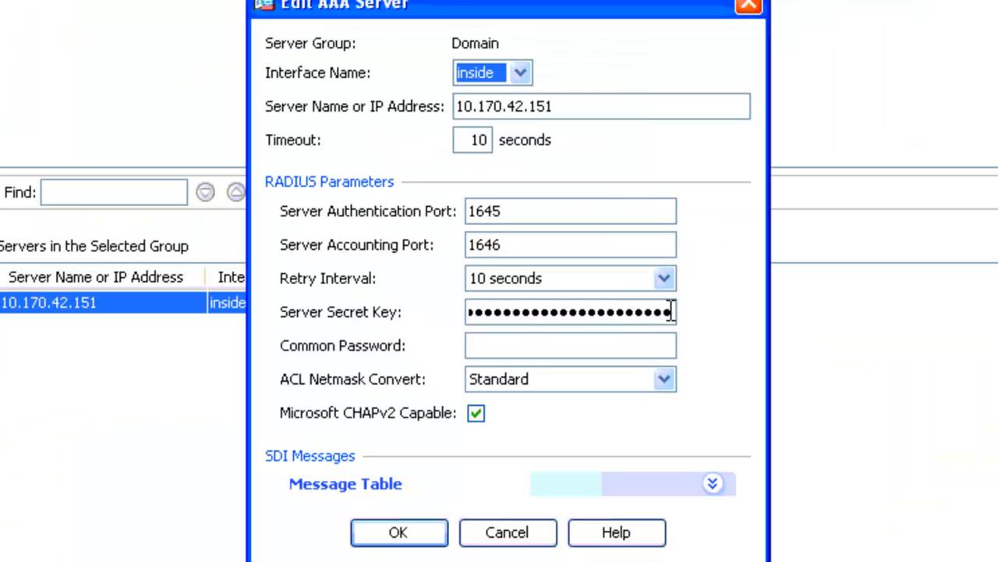
left_click(673, 312)
key("ctrl+a")
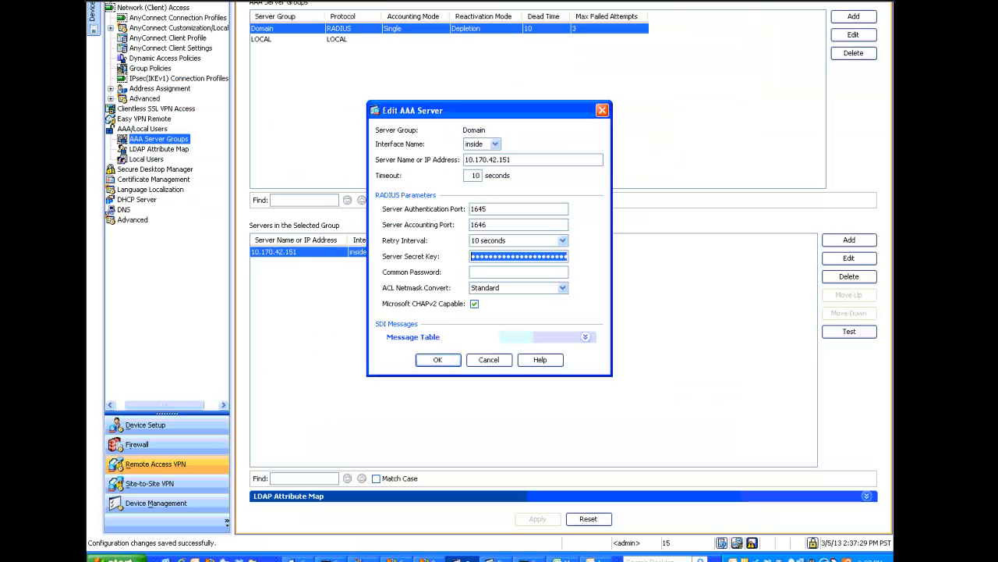
Launch Remote Desktop Connection by running mstsc.
left_click(109, 558)
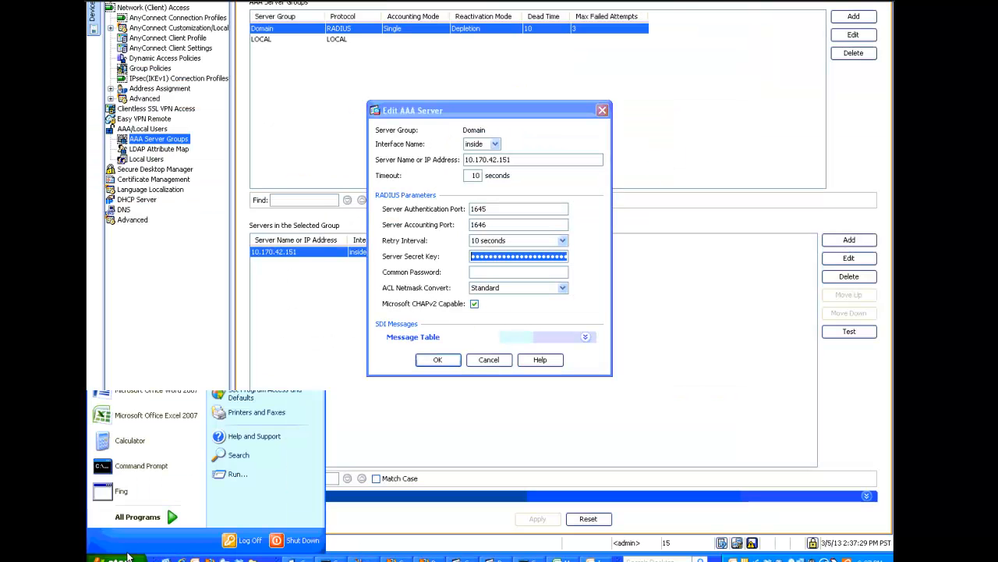
left_click(223, 475)
type("mstsc")
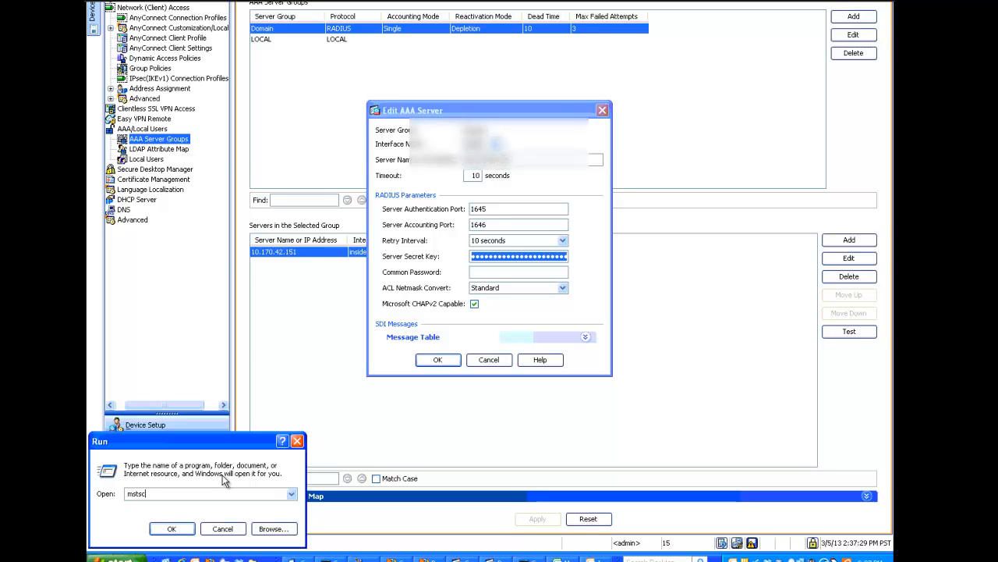
key("Return")
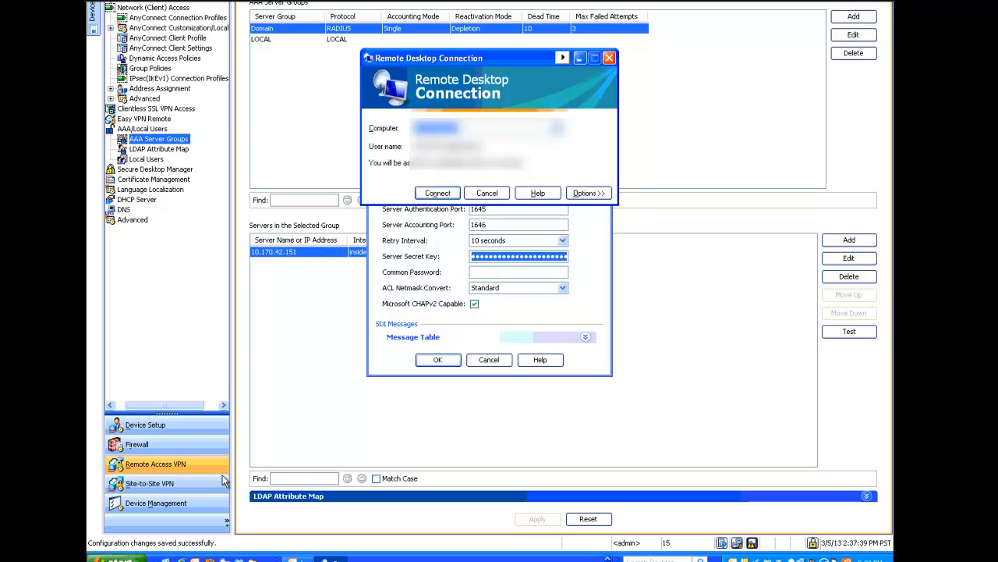
Connect to the Windows server and log on with the user name and password.
left_click(421, 193)
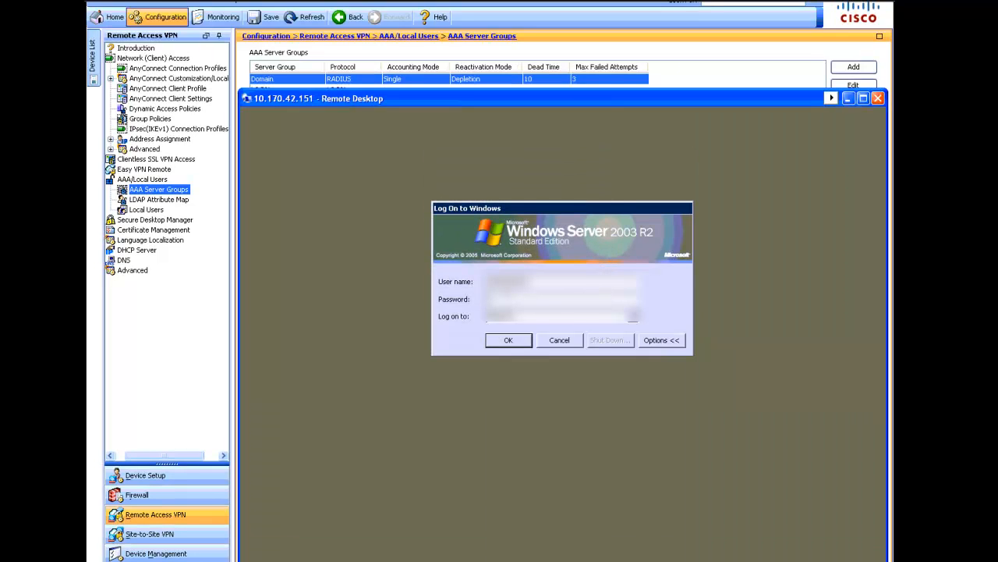
type("**********")
left_click(508, 340)
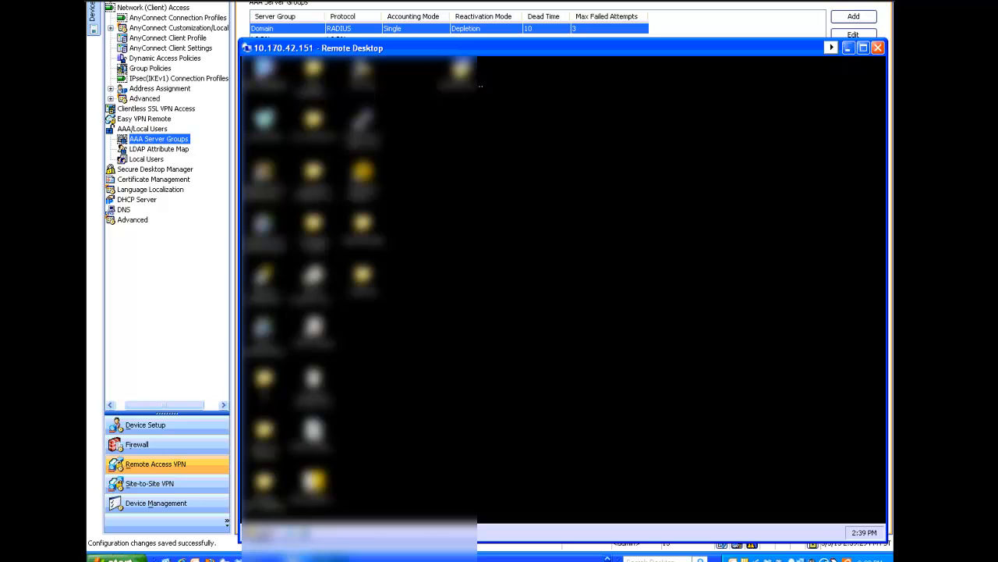
Open Internet Authentication Service from the server's administrative tools.
left_click(259, 533)
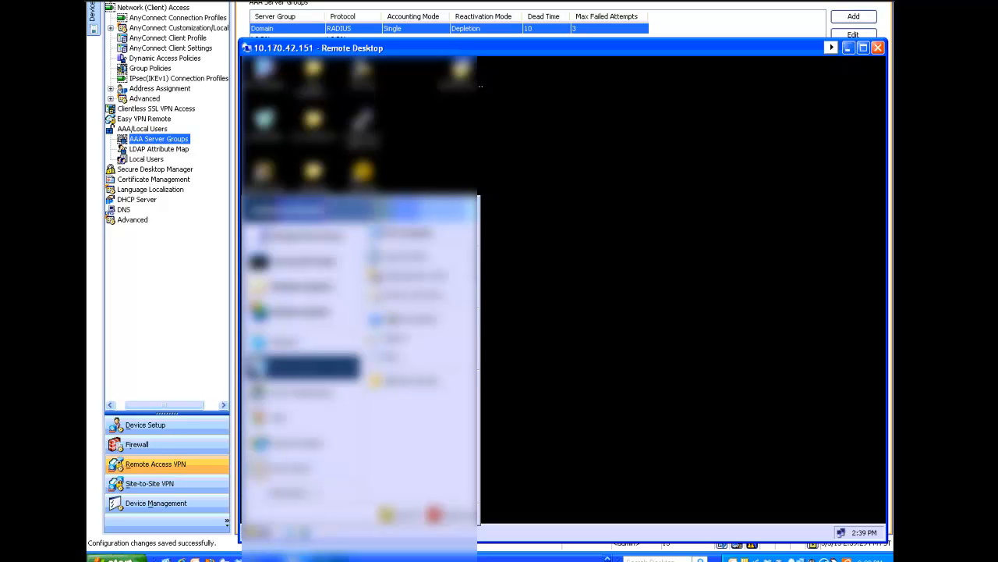
mouse_move(421, 276)
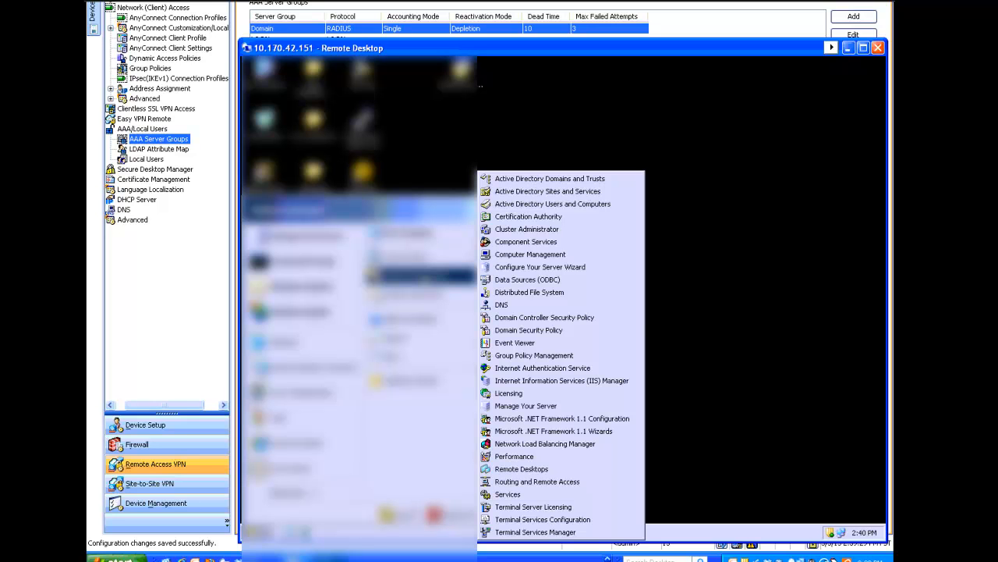
left_click(520, 368)
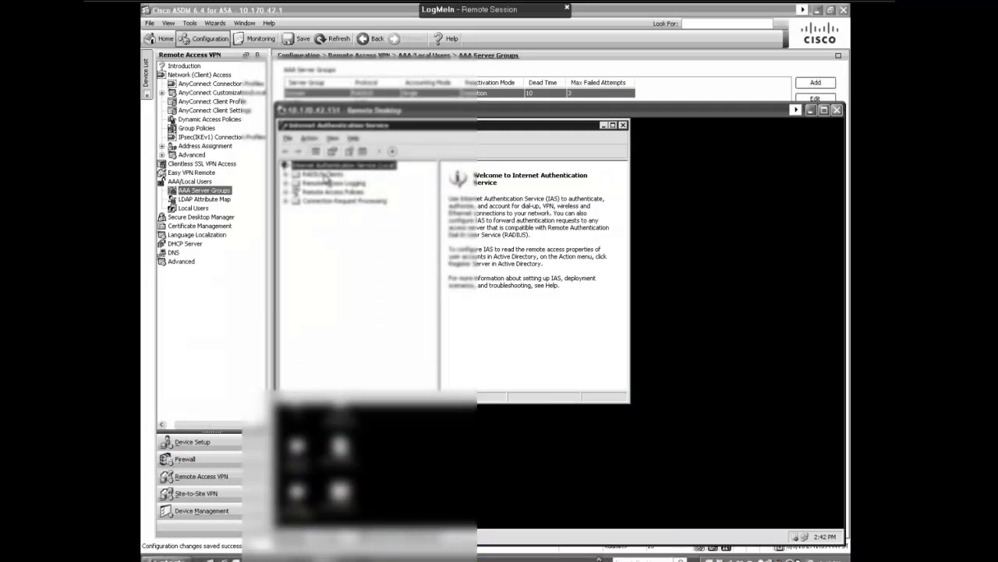
left_click(324, 173)
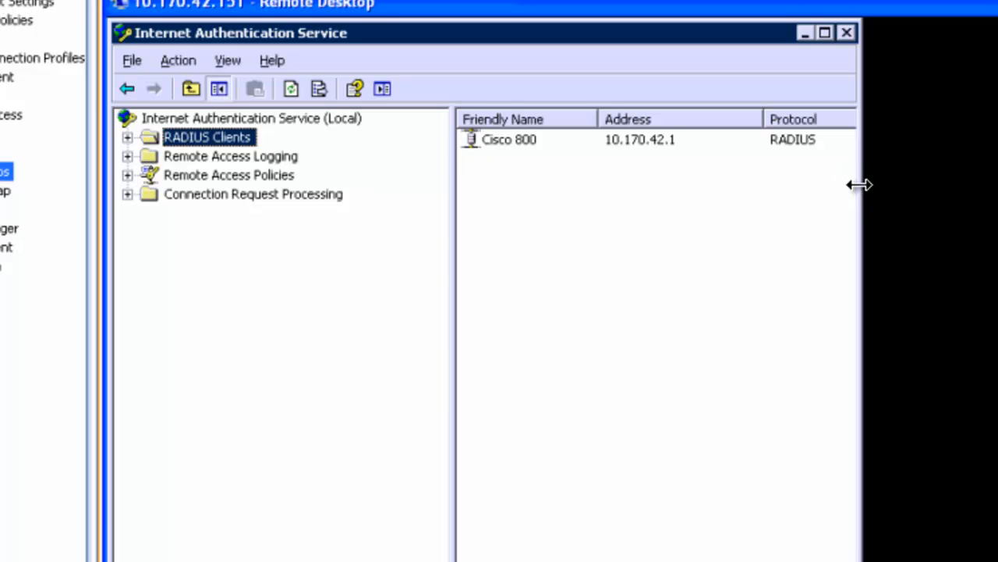
Expand RADIUS Clients and select the Cisco 800 client.
left_click(127, 140)
left_click(505, 132)
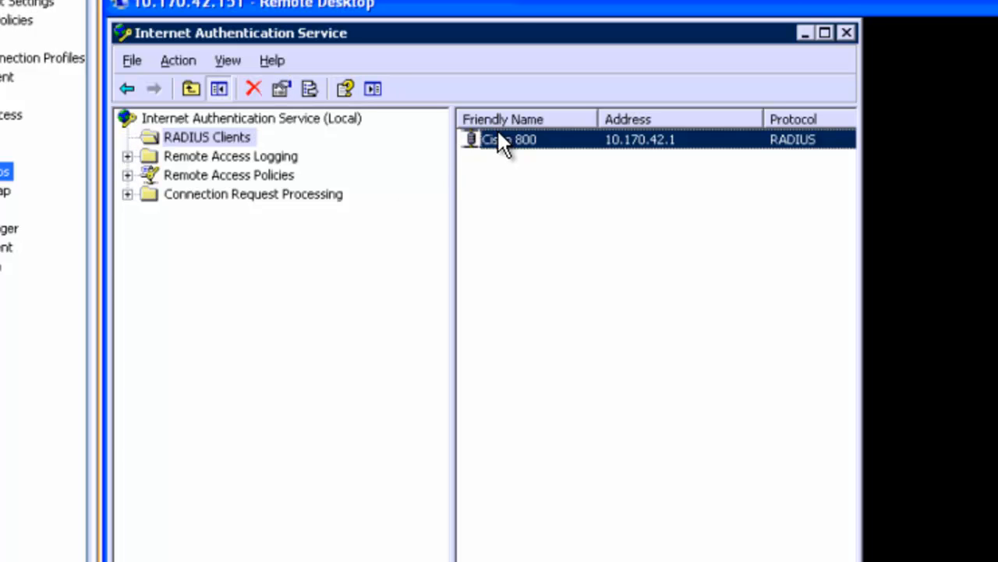
Open the Cisco 800 RADIUS client's properties to review its settings, then cancel.
right_click(498, 130)
left_click(561, 195)
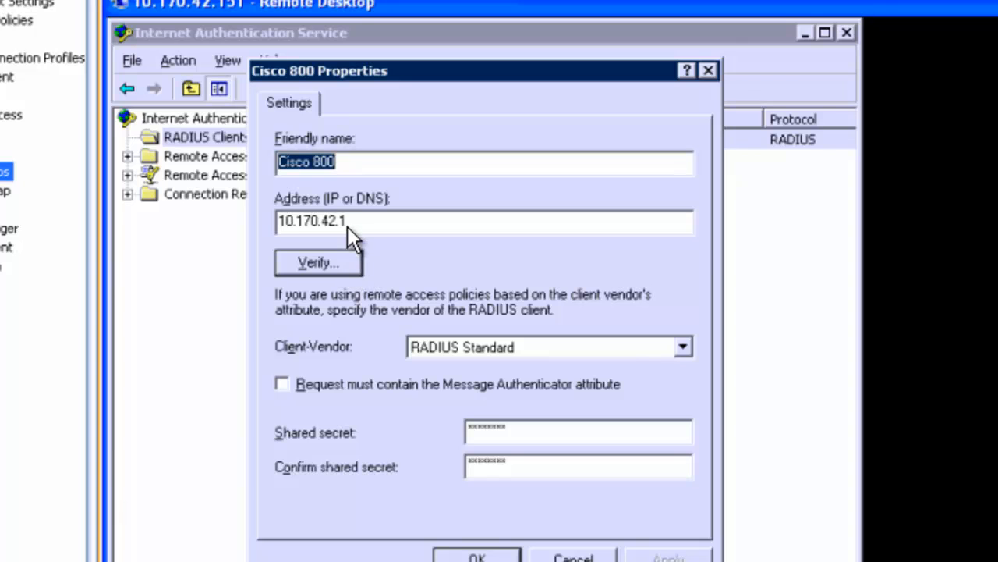
left_click(372, 157)
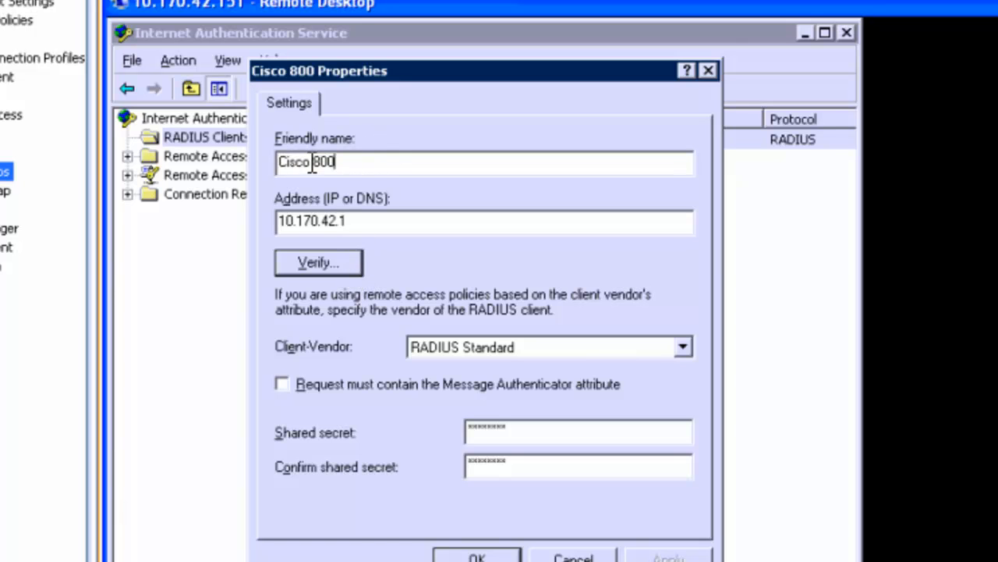
left_click(575, 555)
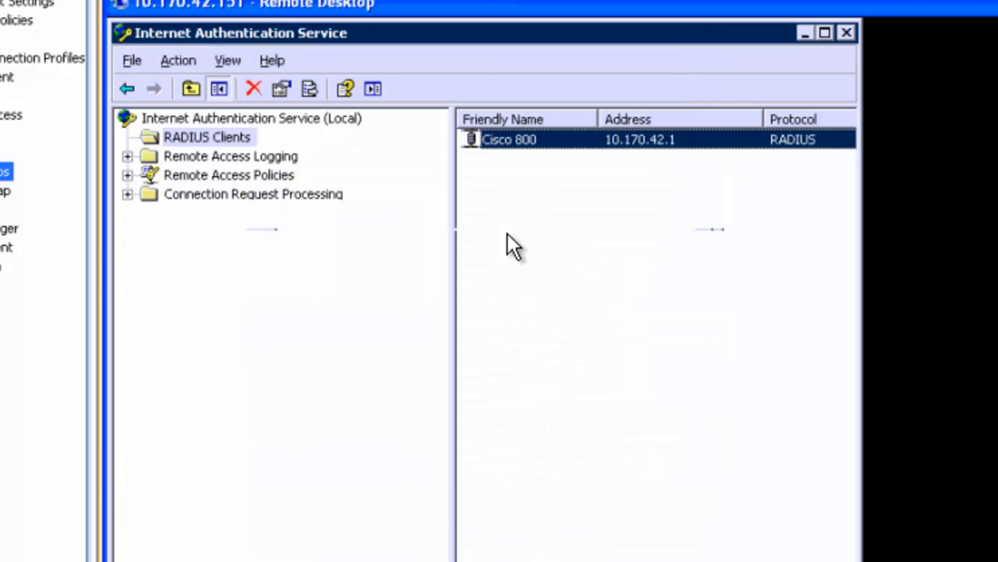
Add a new RADIUS client named ASA 5505 with client address 10.170.42.1.
right_click(501, 189)
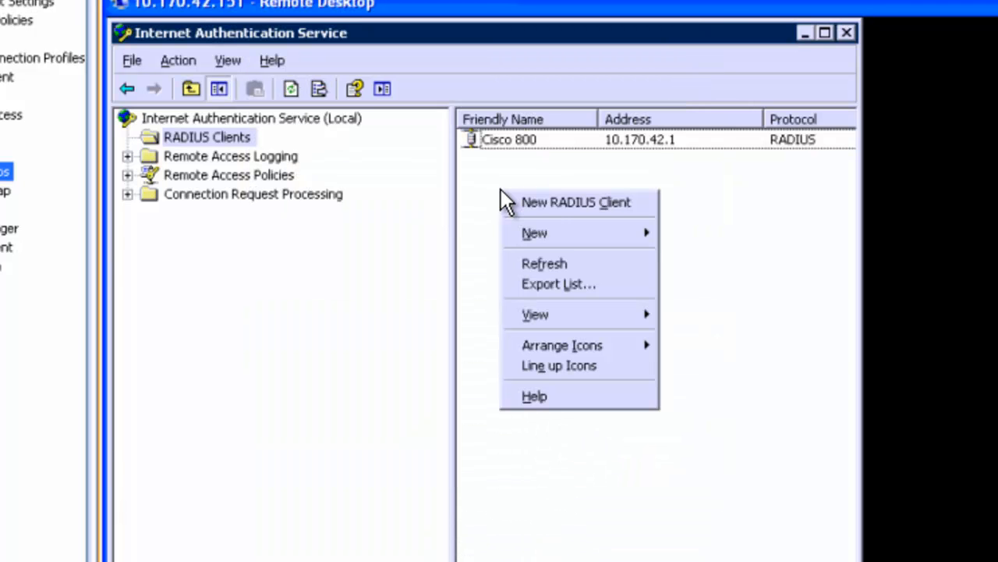
left_click(540, 199)
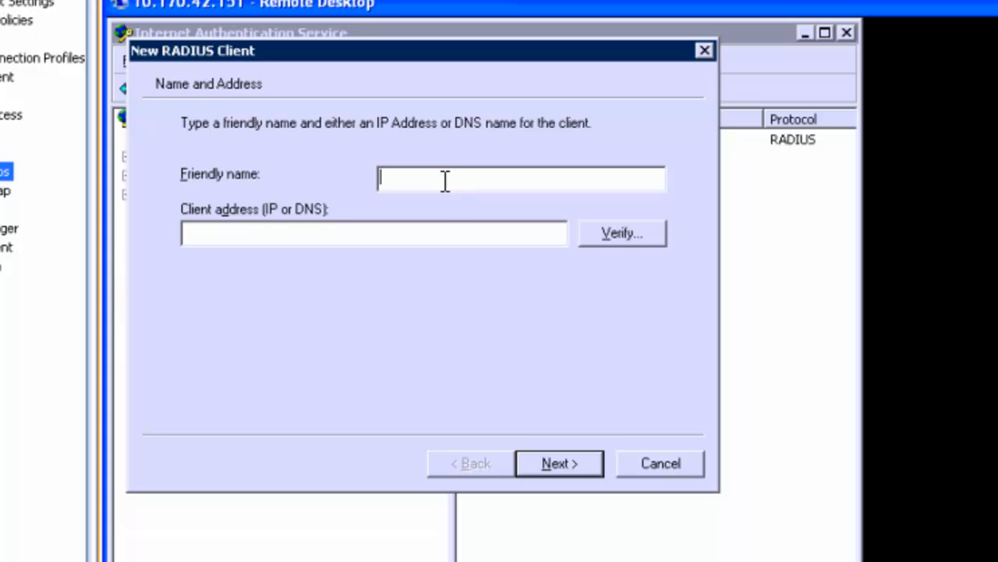
type("ASA 5505")
left_click(372, 227)
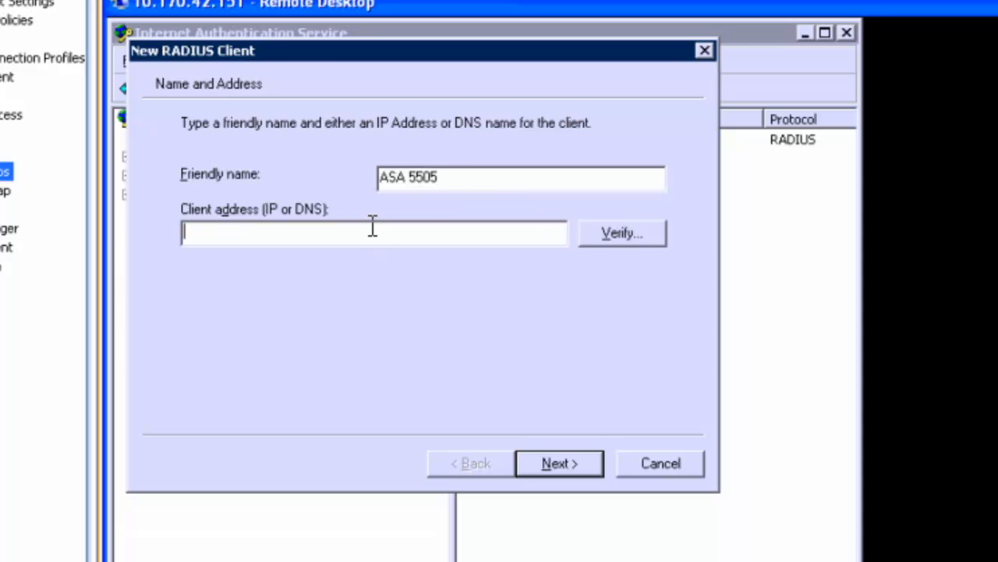
type("10.170.42.1")
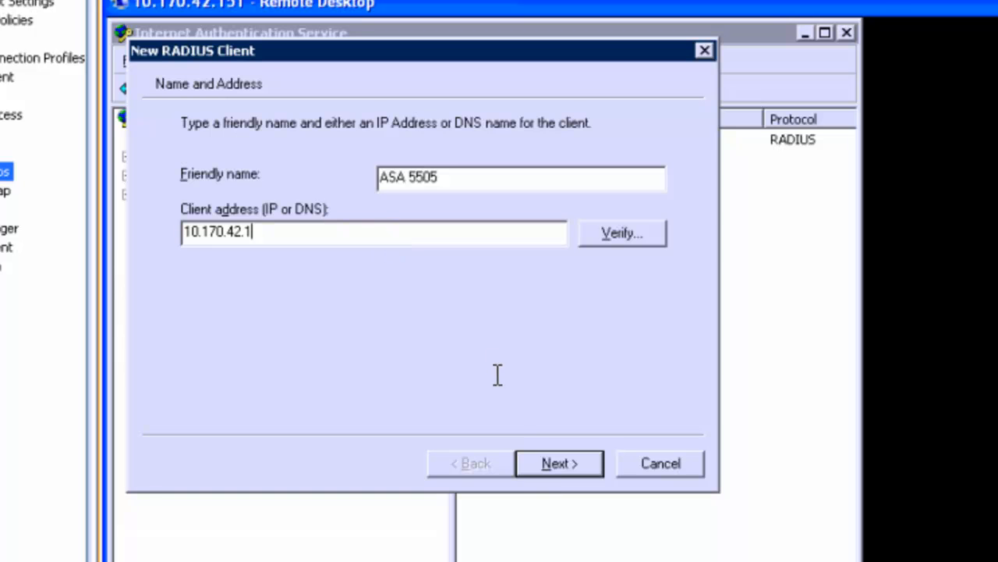
left_click(551, 462)
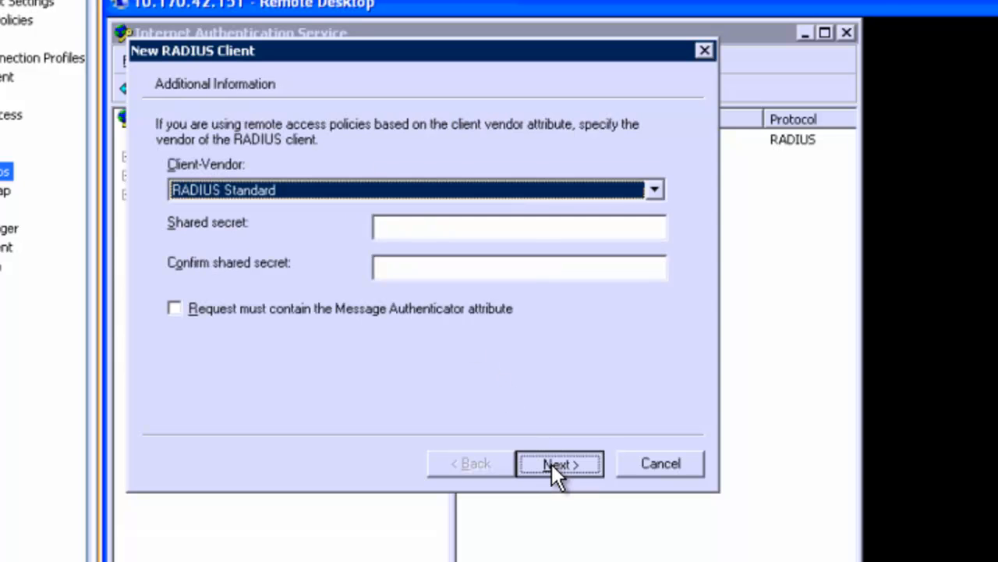
Paste the shared secret into both shared secret fields and finish creating the client.
left_click(466, 225)
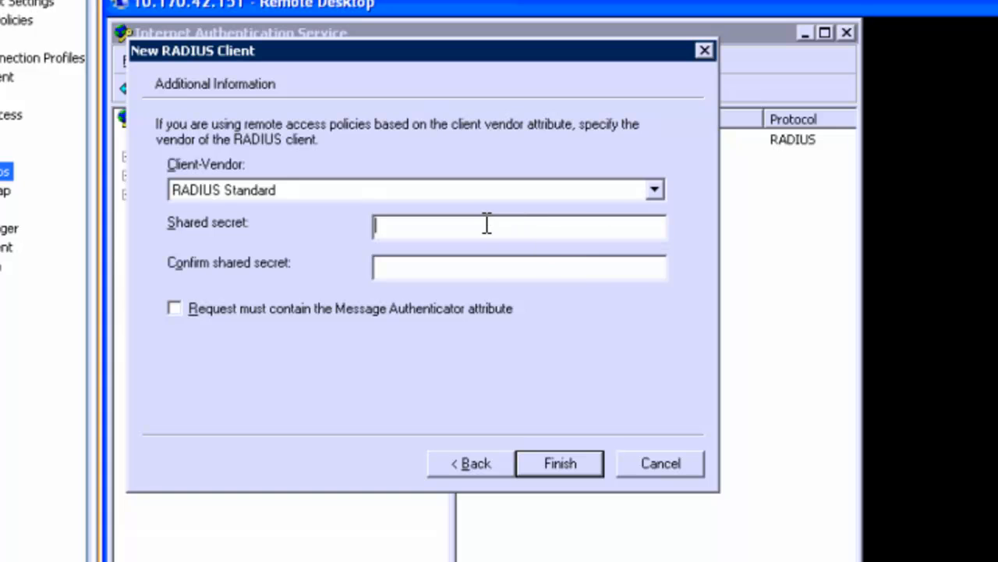
right_click(486, 225)
left_click(544, 308)
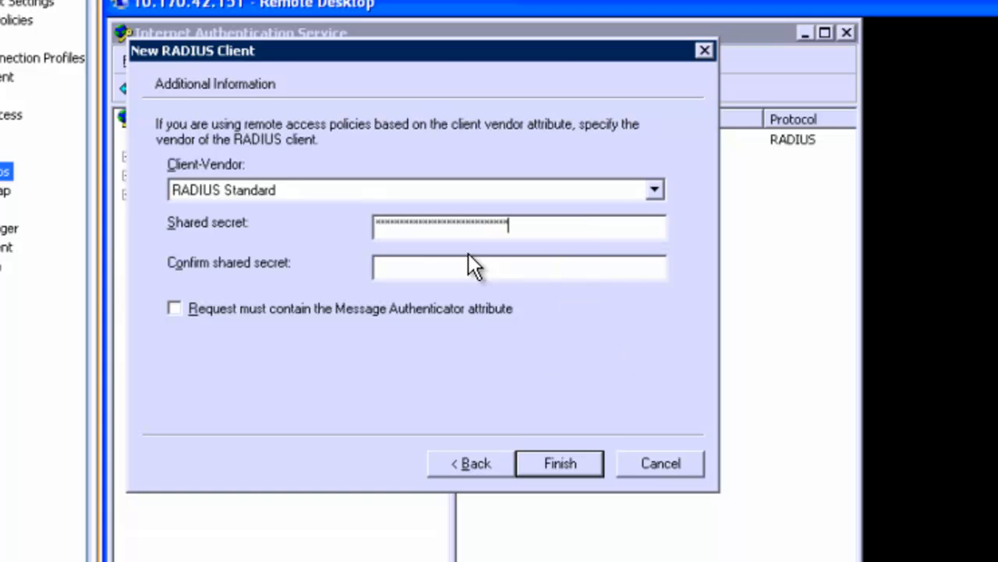
right_click(440, 262)
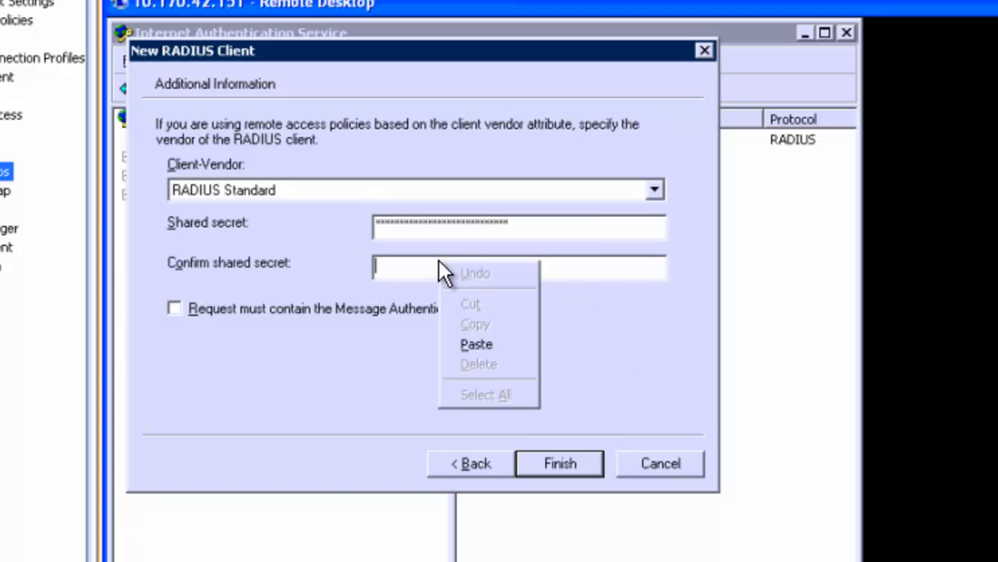
left_click(474, 340)
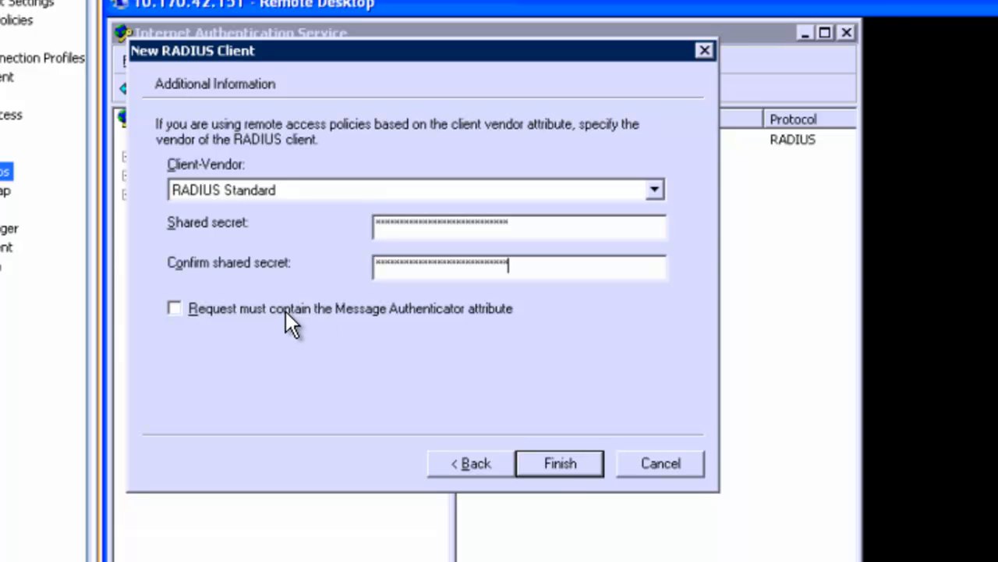
left_click(571, 463)
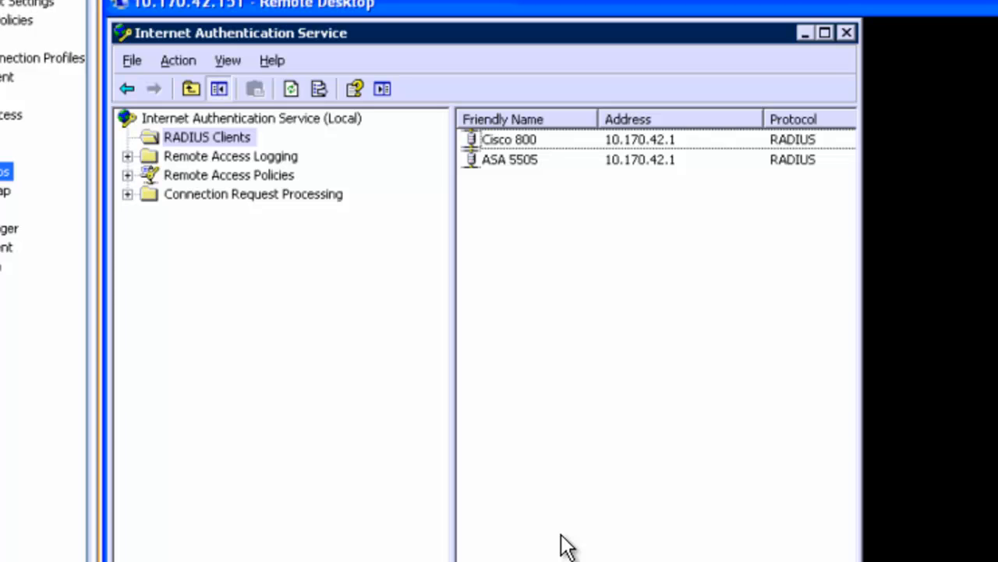
Change the Cisco 800 client's address to 10.170.42.2 in its properties.
left_click(538, 144)
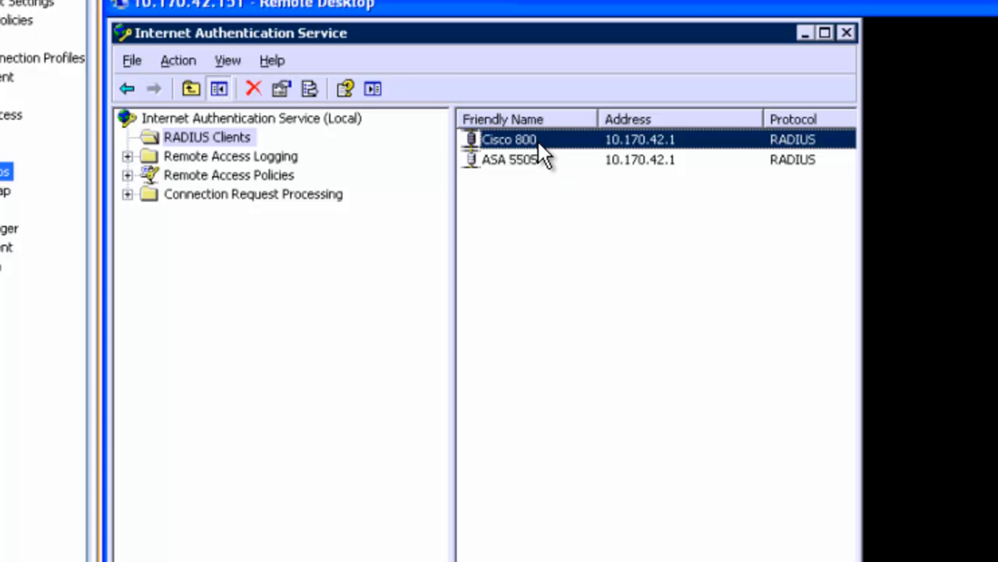
right_click(538, 141)
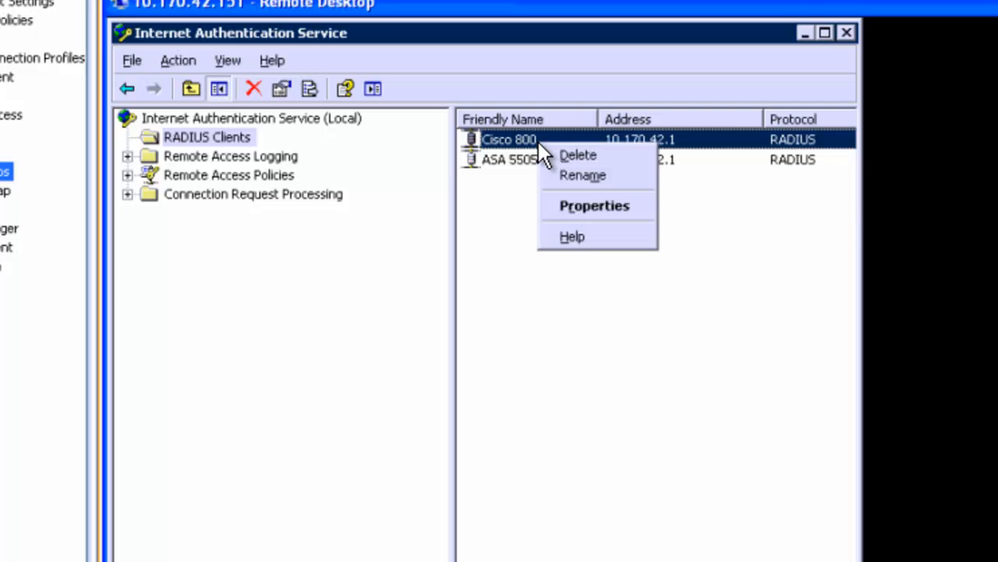
left_click(580, 196)
left_click(310, 194)
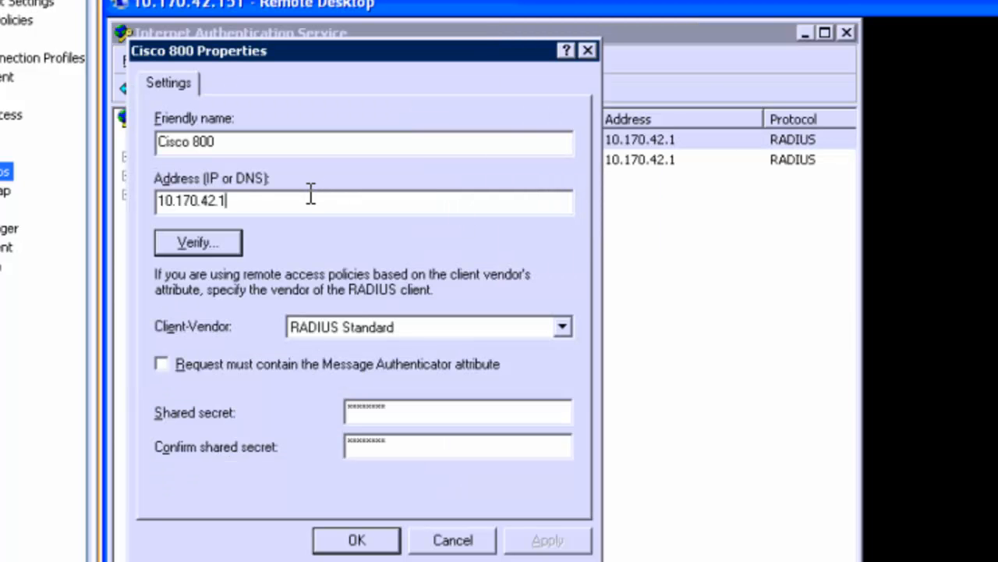
key("BackSpace")
type("2")
left_click(357, 537)
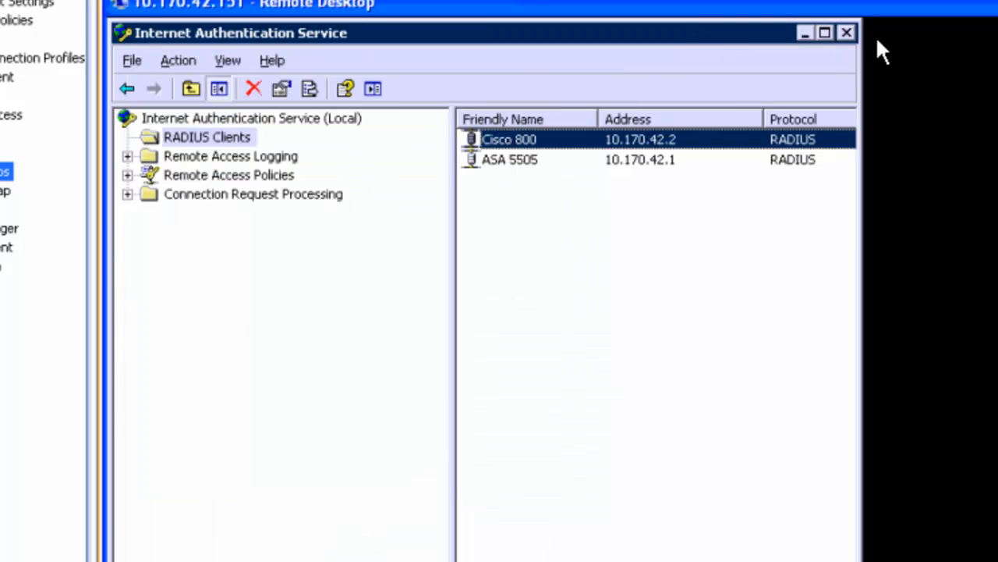
Restart the Internet Authentication Service from the server's Services console.
left_click(849, 31)
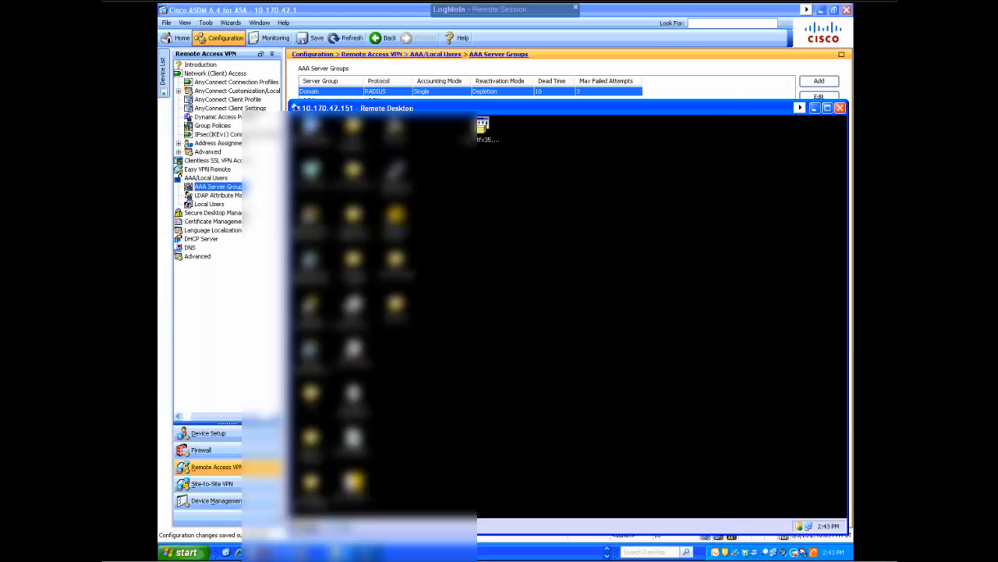
left_click(309, 526)
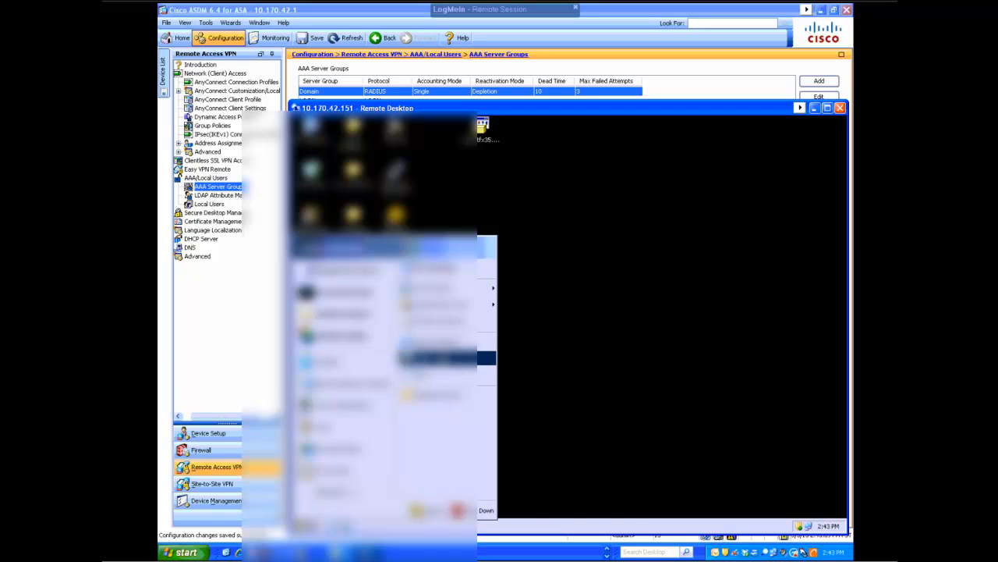
mouse_move(442, 302)
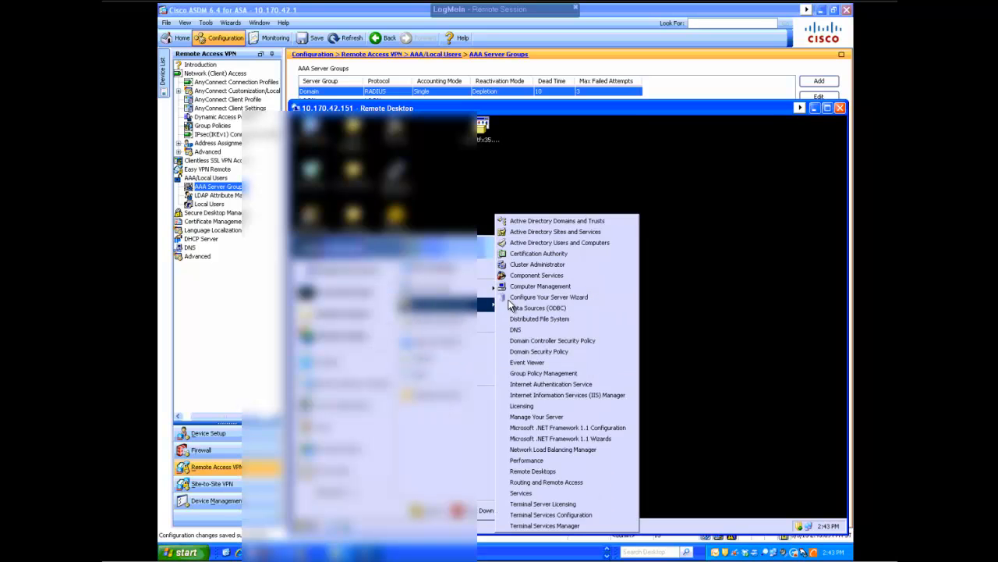
left_click(506, 492)
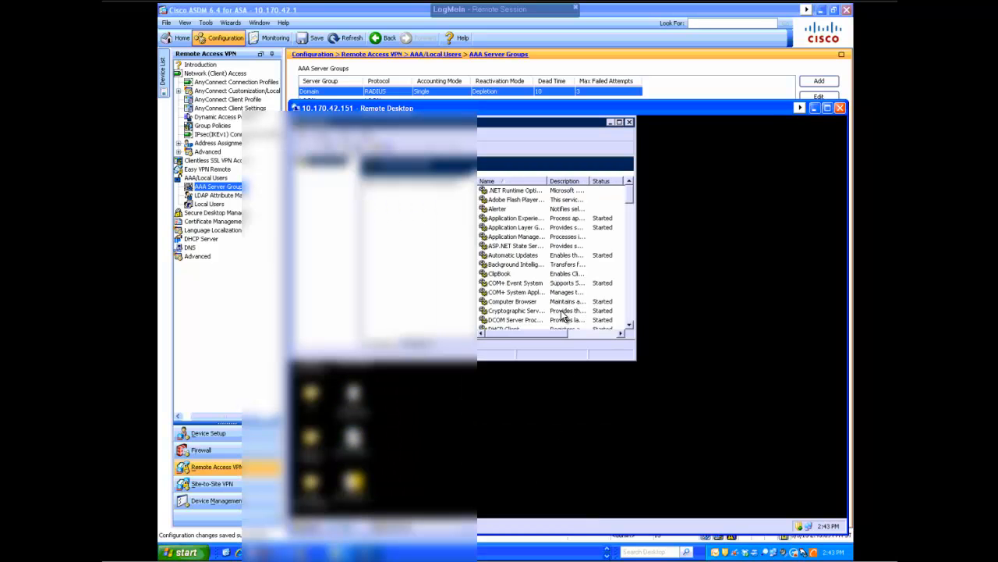
left_click(631, 317)
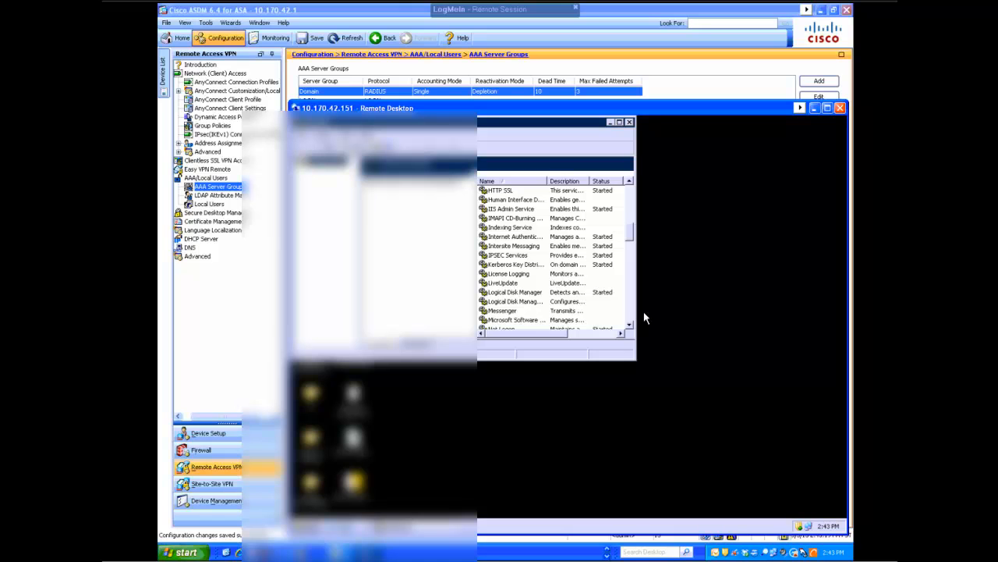
left_click(526, 236)
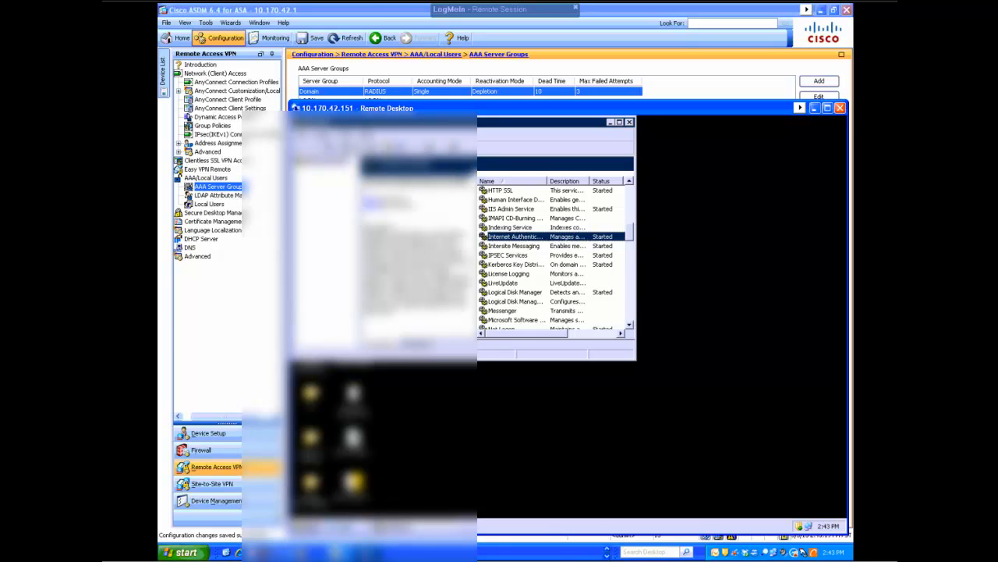
left_click(457, 149)
left_click(629, 123)
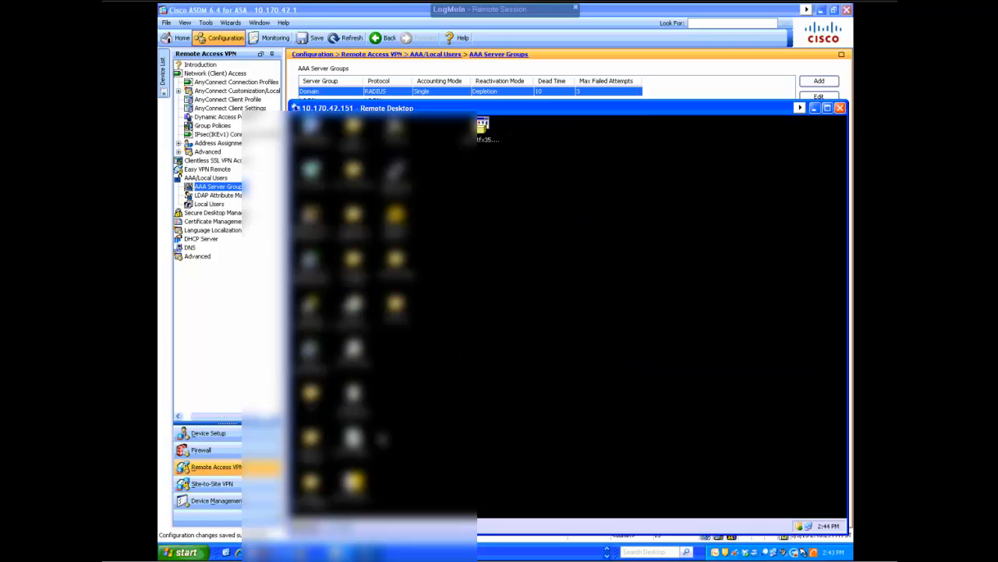
Log off from the remote Windows server.
left_click(310, 527)
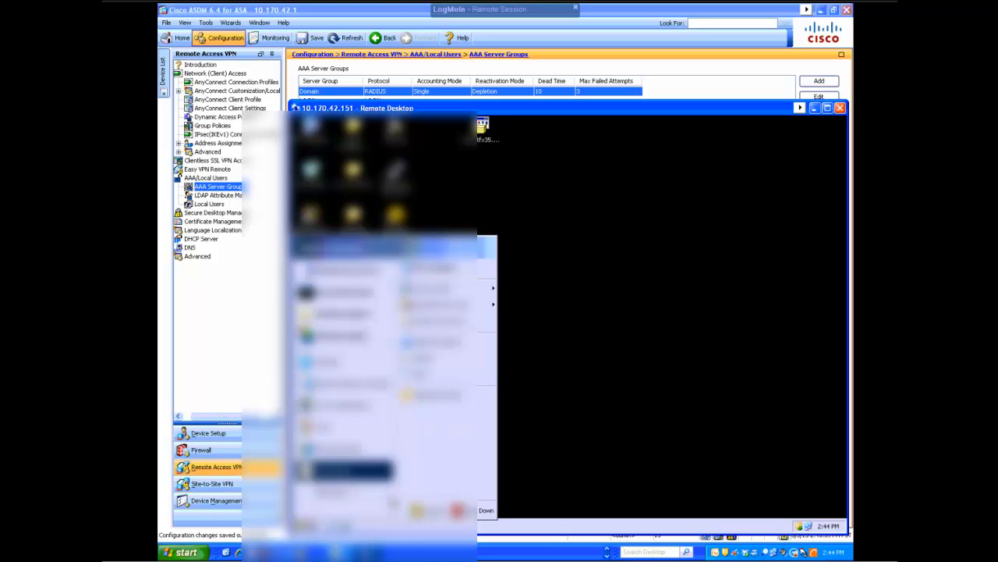
left_click(435, 510)
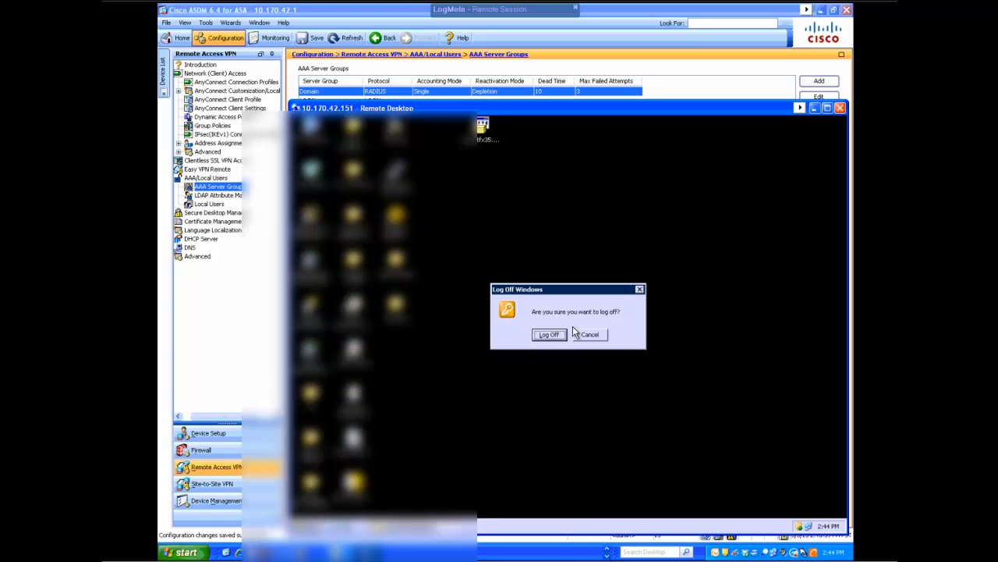
left_click(548, 335)
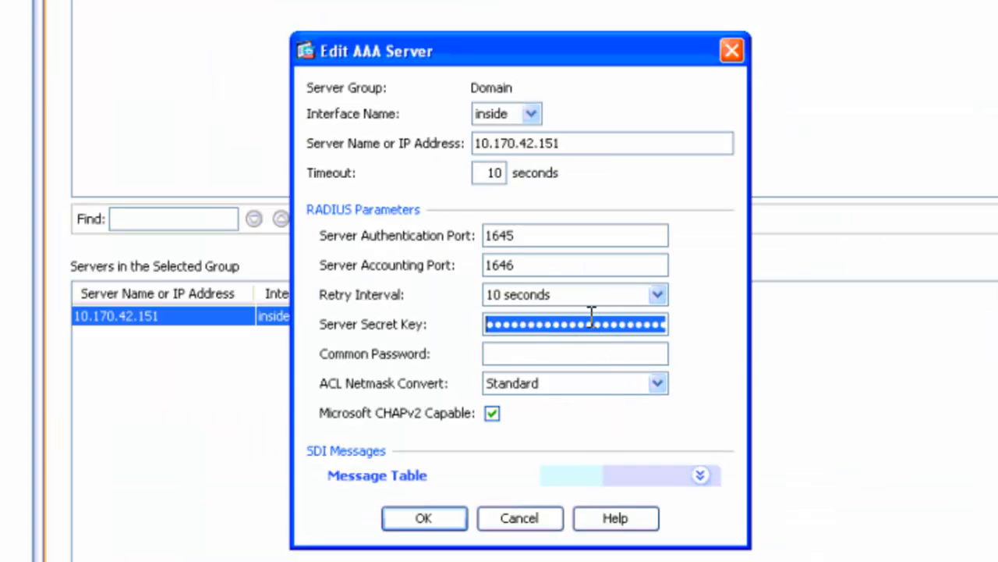
Paste the server secret key into the ASA's AAA server settings and save them.
key("ctrl+v")
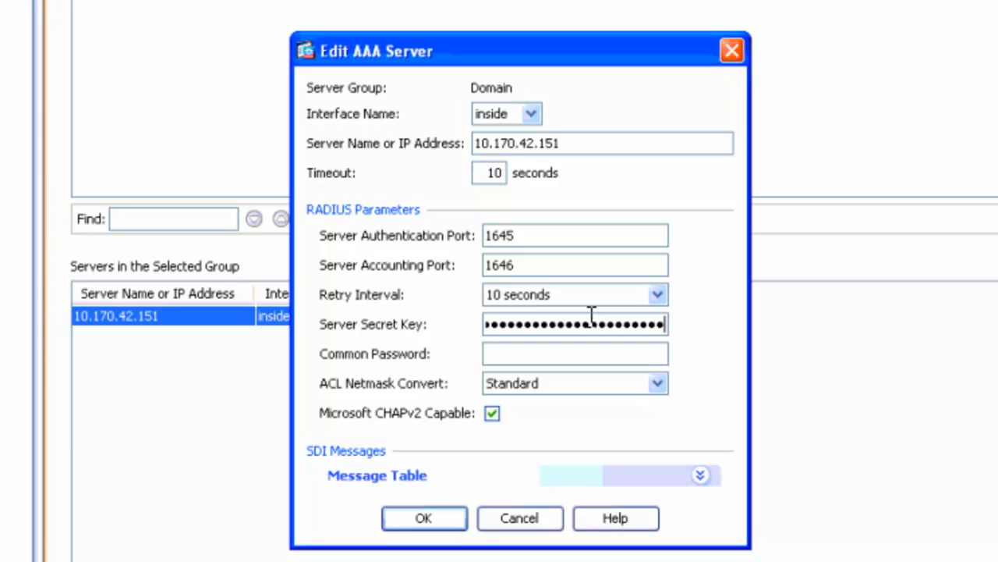
key("BackSpace")
key("BackSpace")
key("BackSpace")
key("BackSpace")
key("BackSpace")
key("BackSpace")
key("BackSpace")
key("BackSpace")
key("BackSpace")
key("BackSpace")
key("BackSpace")
key("BackSpace")
key("BackSpace")
key("BackSpace")
key("BackSpace")
key("BackSpace")
key("BackSpace")
key("BackSpace")
key("BackSpace")
key("BackSpace")
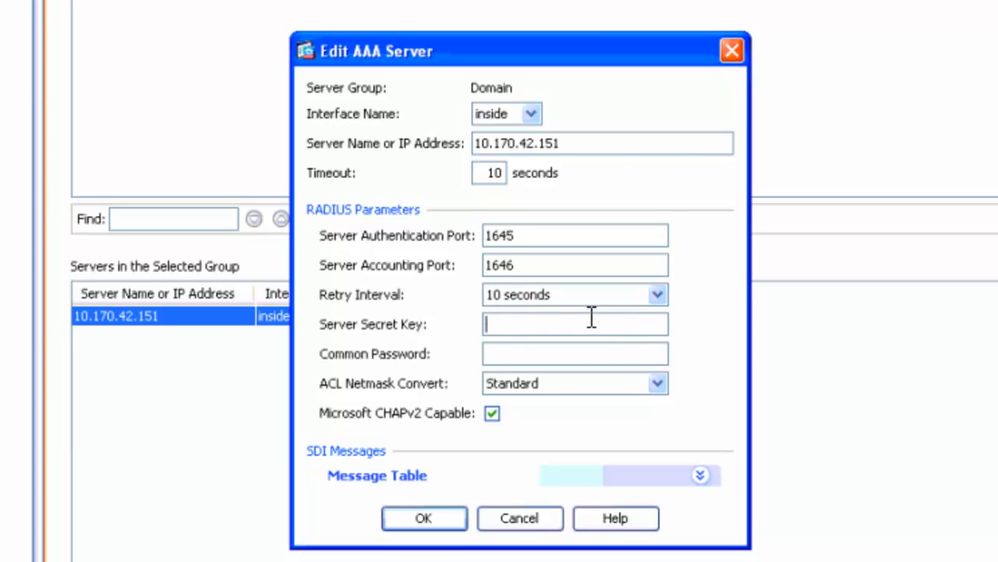
key("ctrl+v")
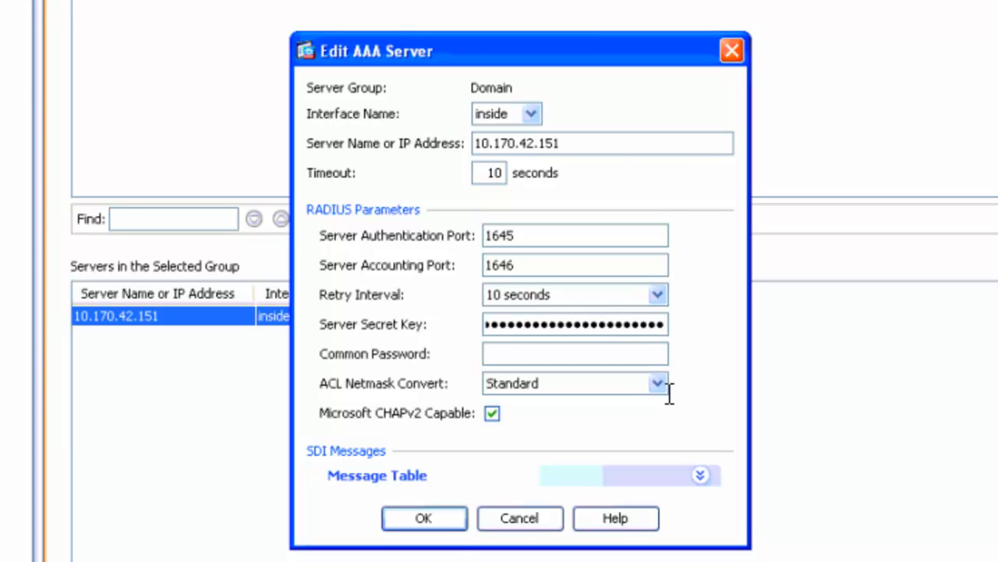
left_click(422, 525)
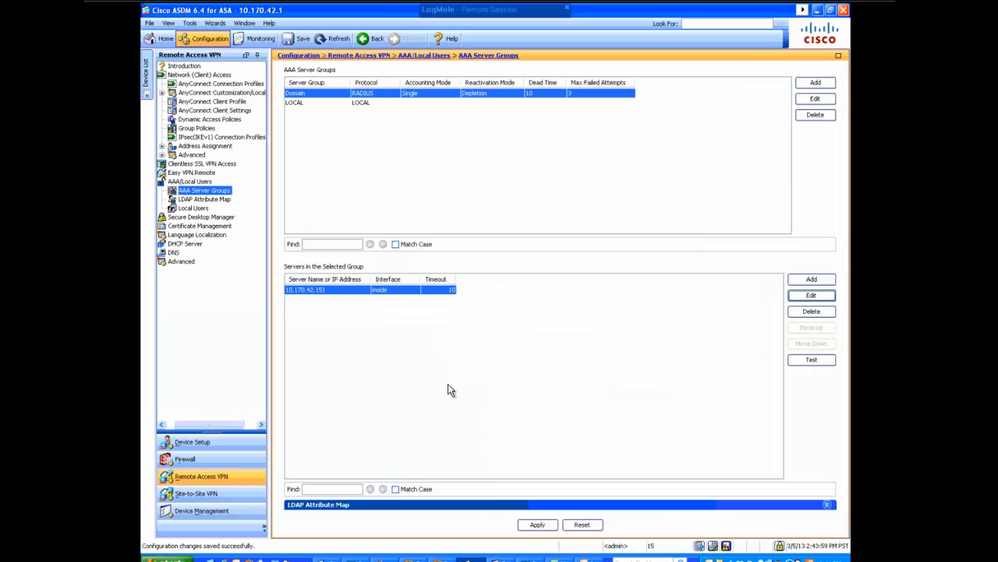
Attempt to test the AAA server, then apply the configuration changes to the device.
left_click(794, 360)
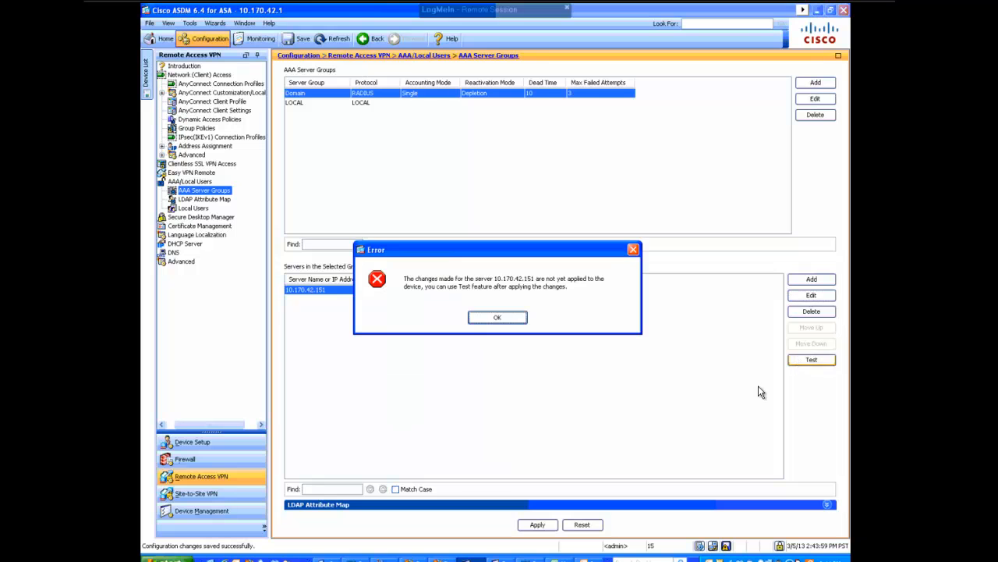
left_click(502, 317)
left_click(537, 524)
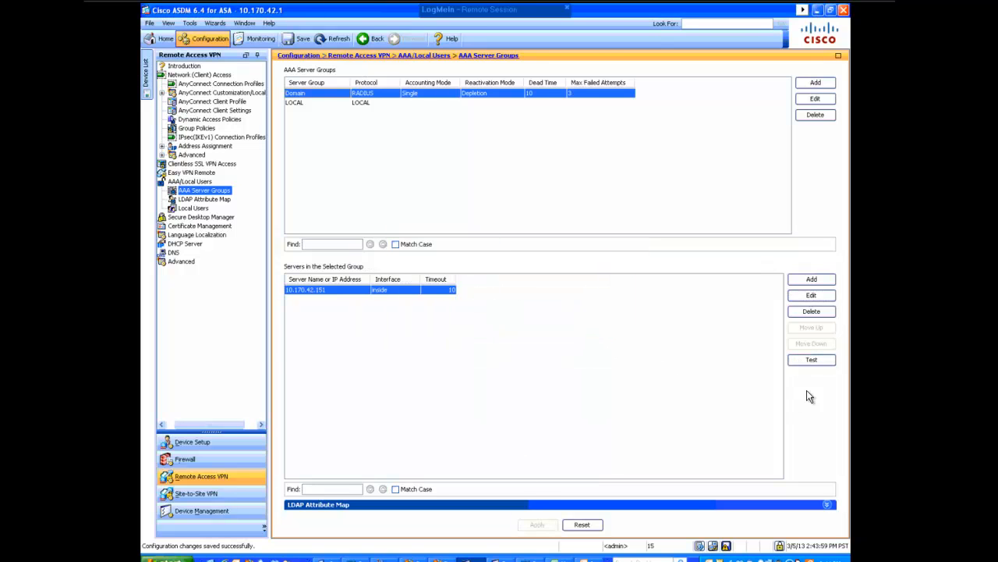
Test the AAA server's authorization with the username vpn_ec and dismiss the result.
left_click(815, 360)
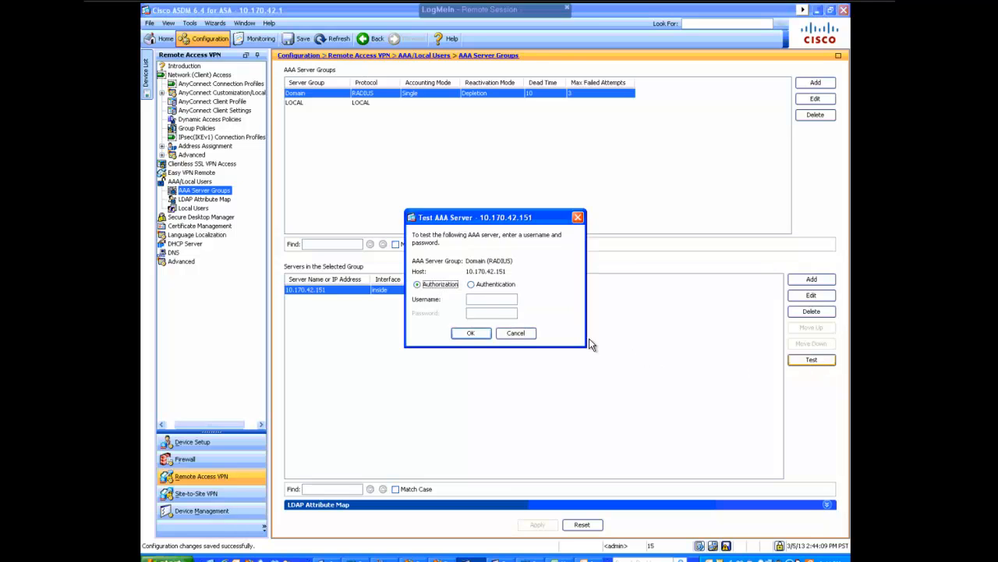
left_click(495, 297)
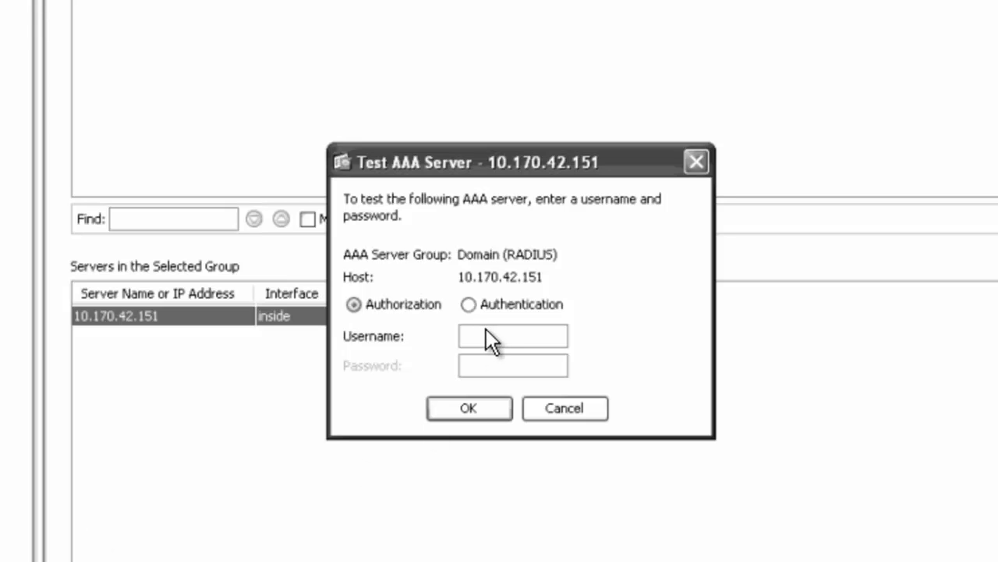
type("vpn_ec")
key("Tab")
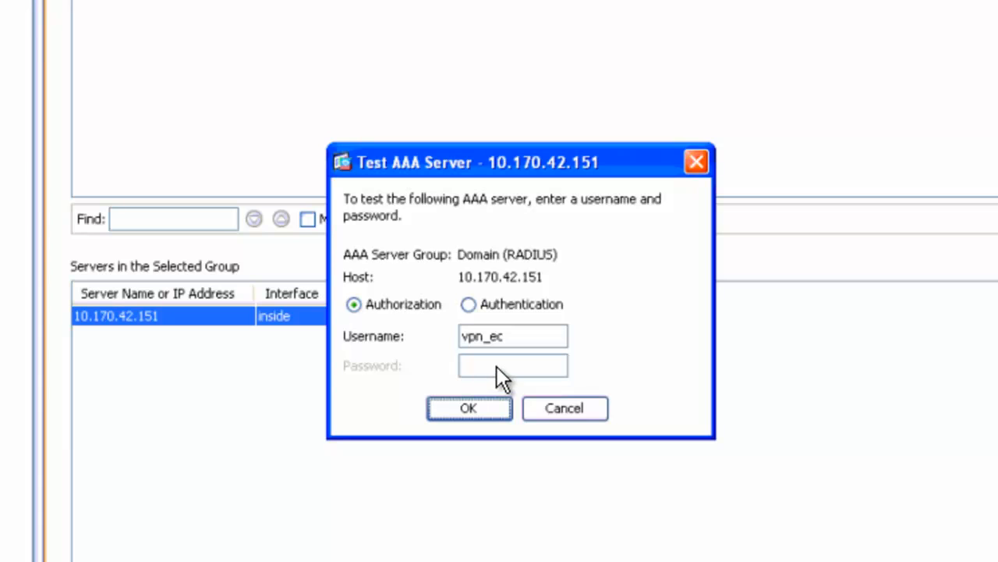
left_click(475, 405)
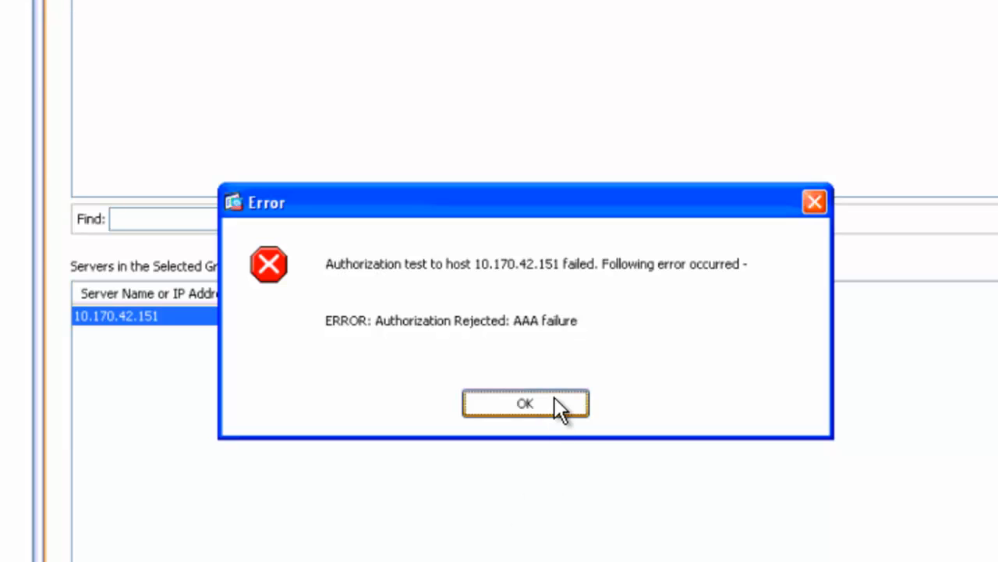
left_click(555, 397)
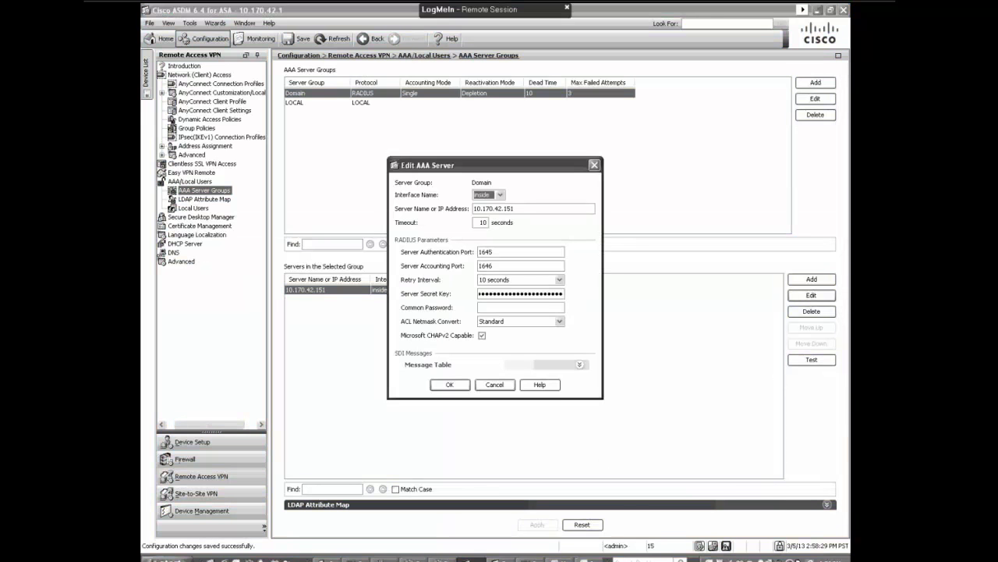
Re-enter the server secret key in the AAA server's RADIUS settings and save the server.
double_click(541, 293)
key("BackSpace")
type("ci")
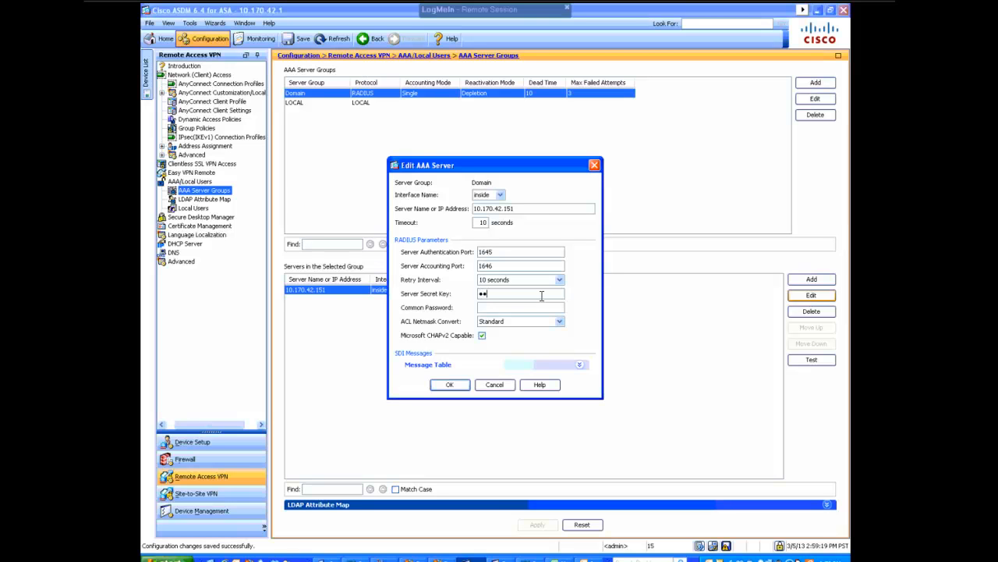
type("sc•••••••••••••••••••")
left_click(450, 384)
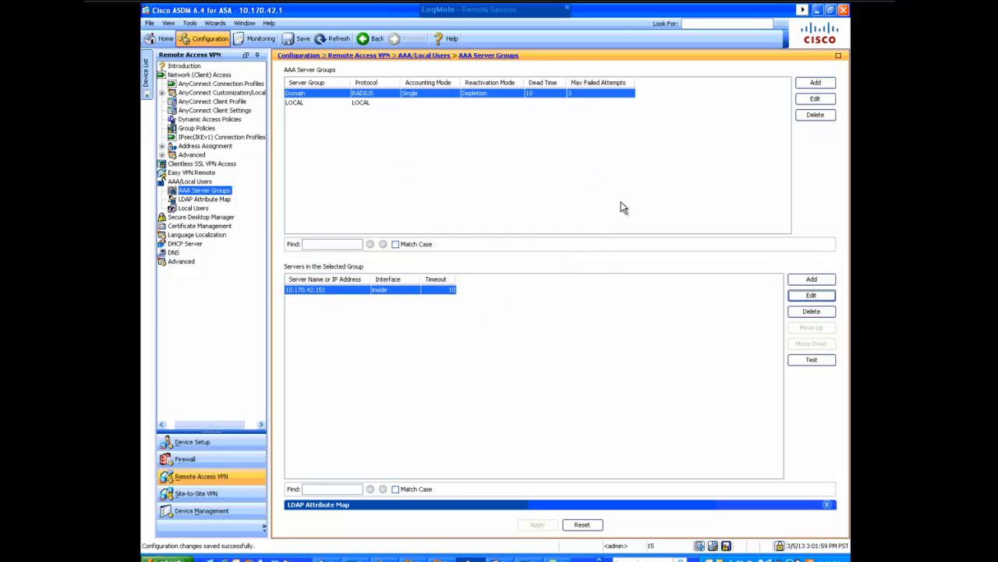
Test the AAA server using authentication for user vpn_ec with the user's password, then dismiss the result.
left_click(805, 360)
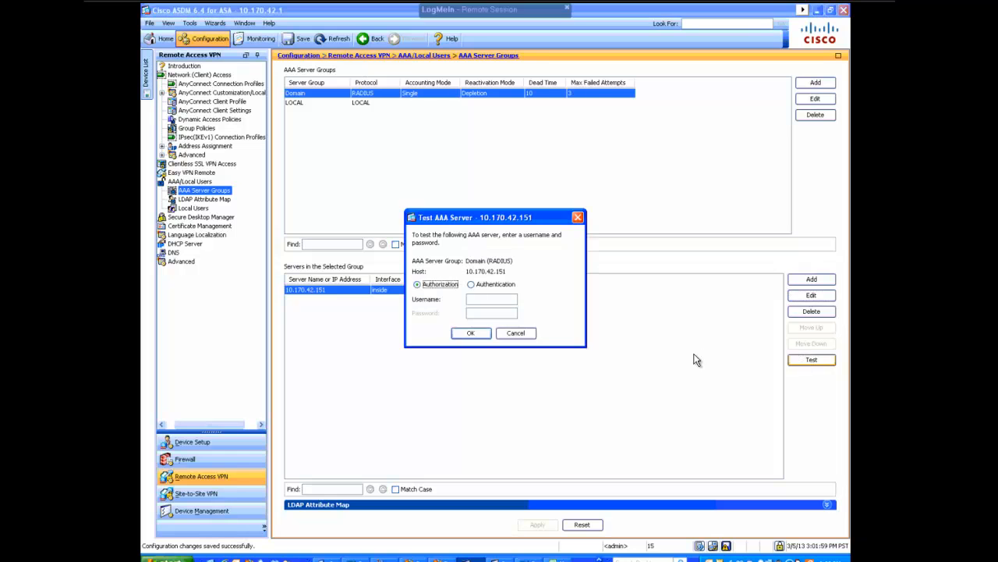
left_click(494, 301)
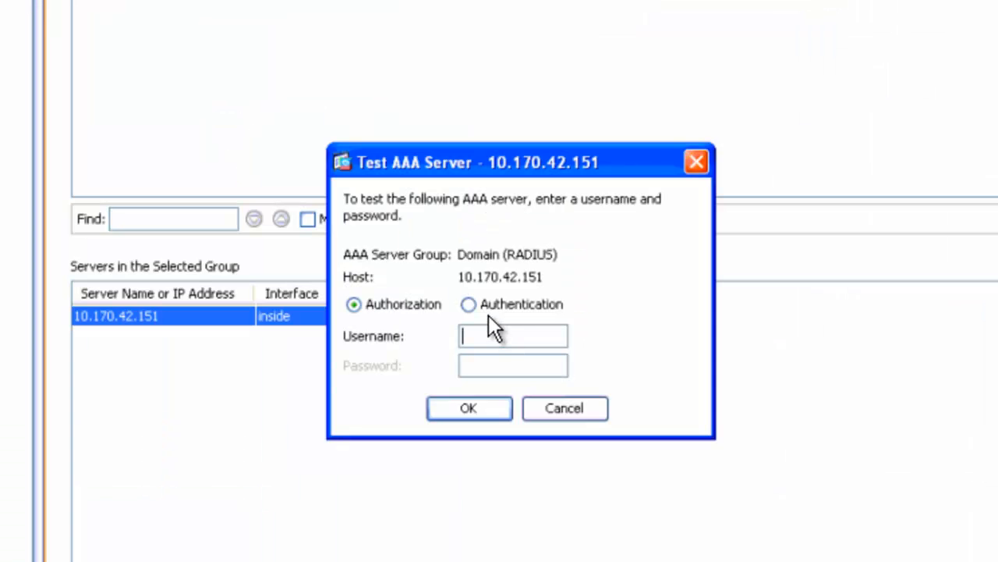
left_click(489, 310)
left_click(497, 328)
type("vpn")
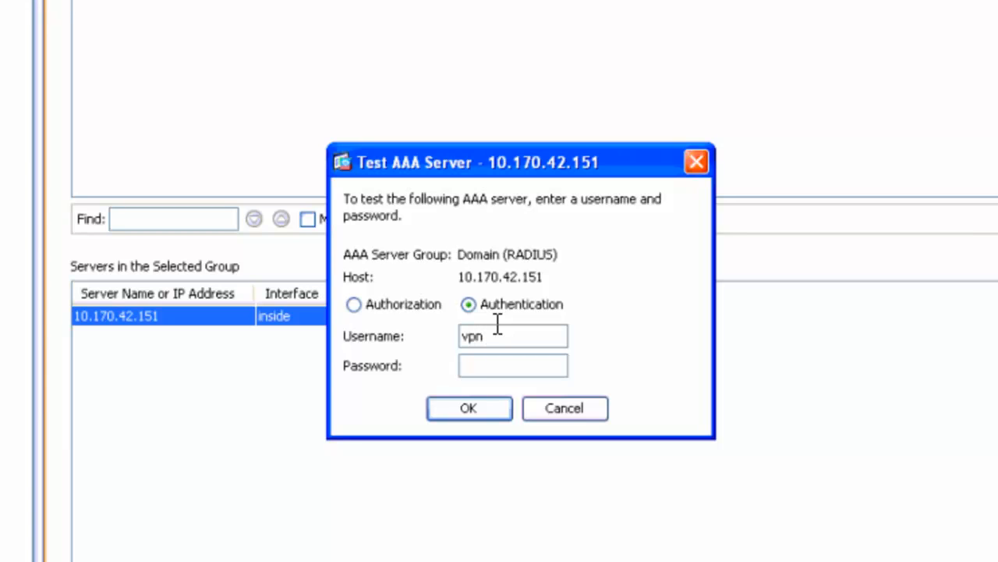
type("_ec_")
key("BackSpace")
left_click(473, 366)
type("********")
left_click(488, 407)
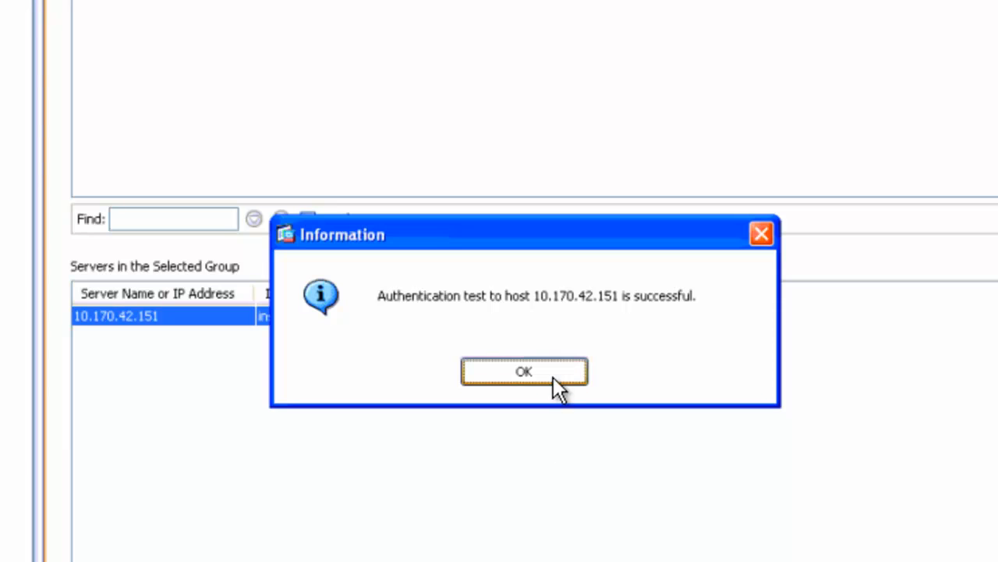
left_click(558, 378)
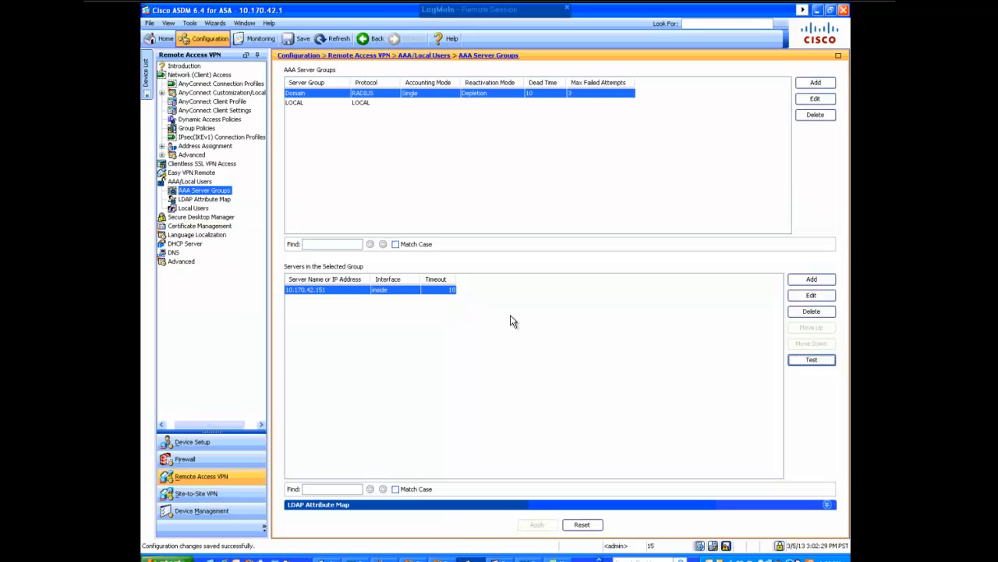
Switch to the Cisco VPN Client and create a new connection entry named THAUTOKia.
left_click(727, 545)
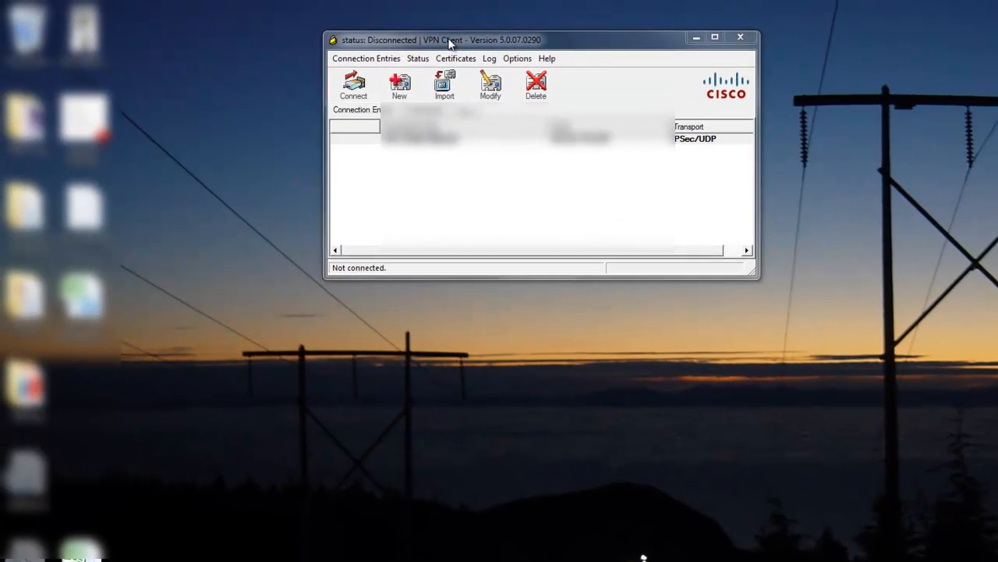
left_click_drag(449, 40, 510, 110)
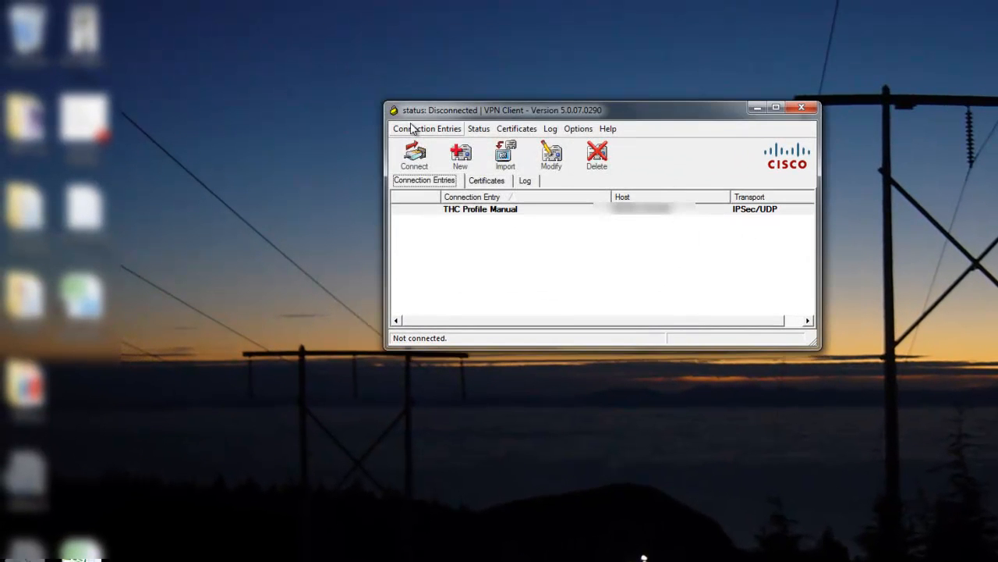
left_click(421, 130)
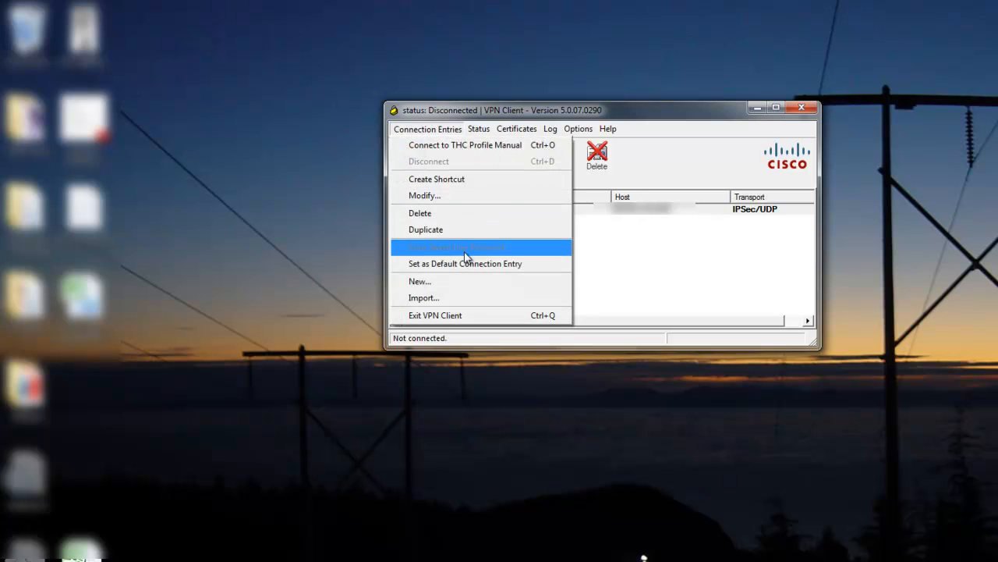
left_click(463, 281)
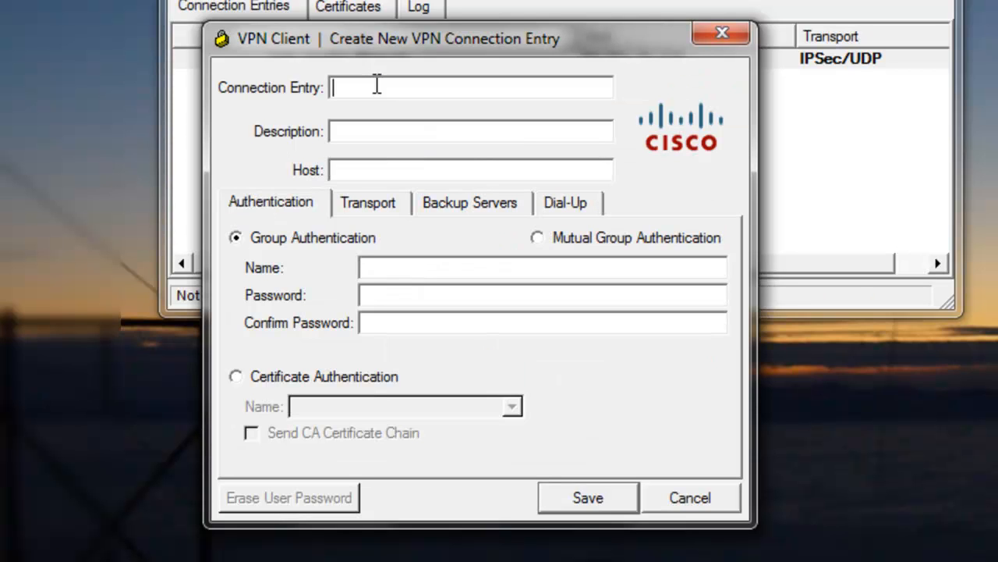
type("KIA")
key("BackSpace")
key("BackSpace")
key("BackSpace")
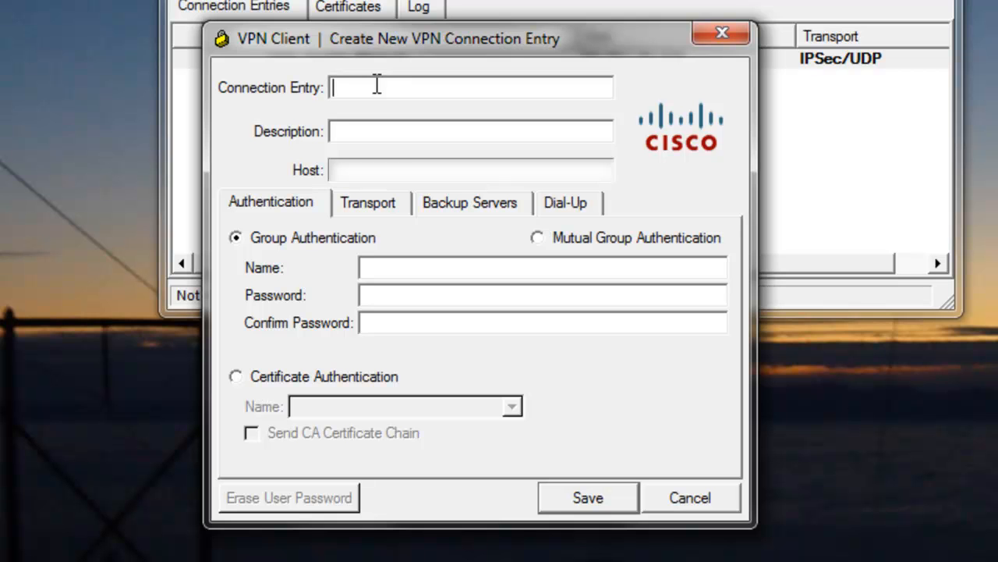
type("THAUTOKia")
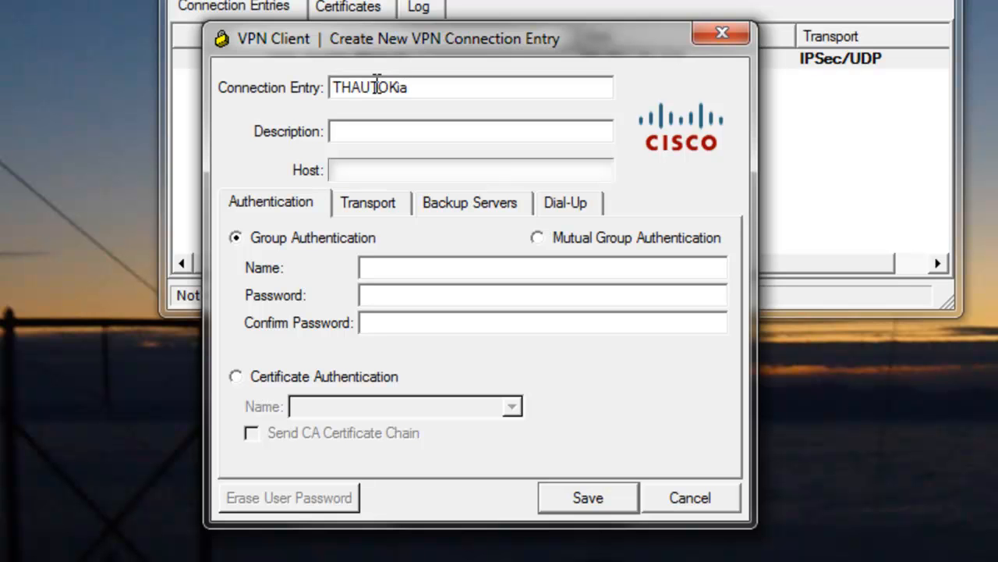
Set the entry's description to VPN Connection and its host to 192.168.100.100.
left_click(394, 126)
type("VPN Connection")
key("Tab")
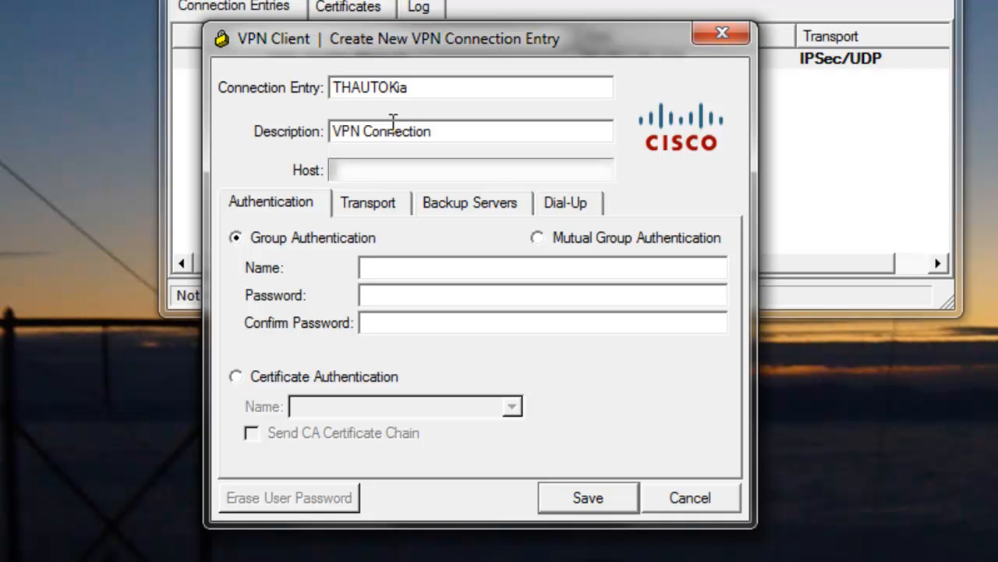
type("192.168")
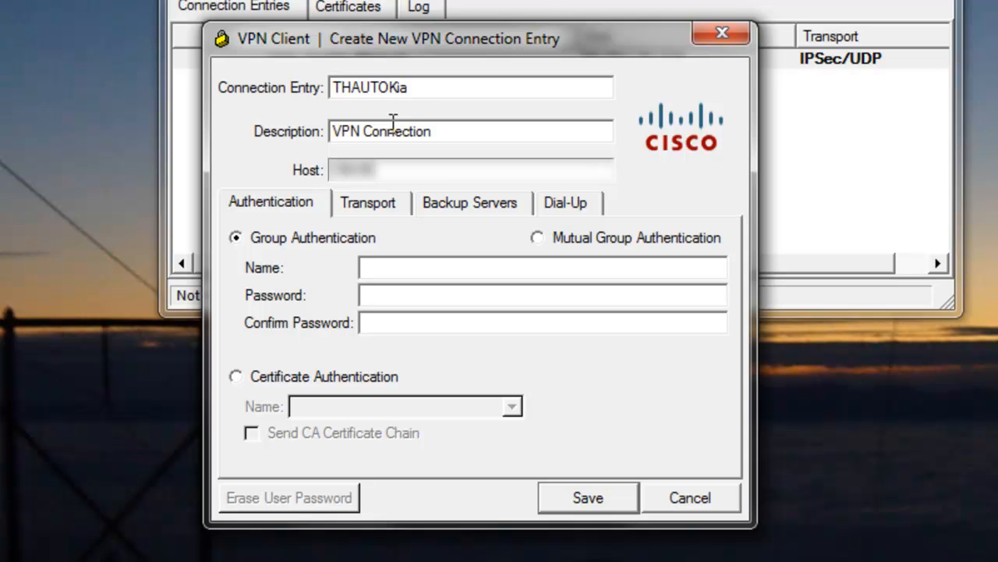
type(".100.100")
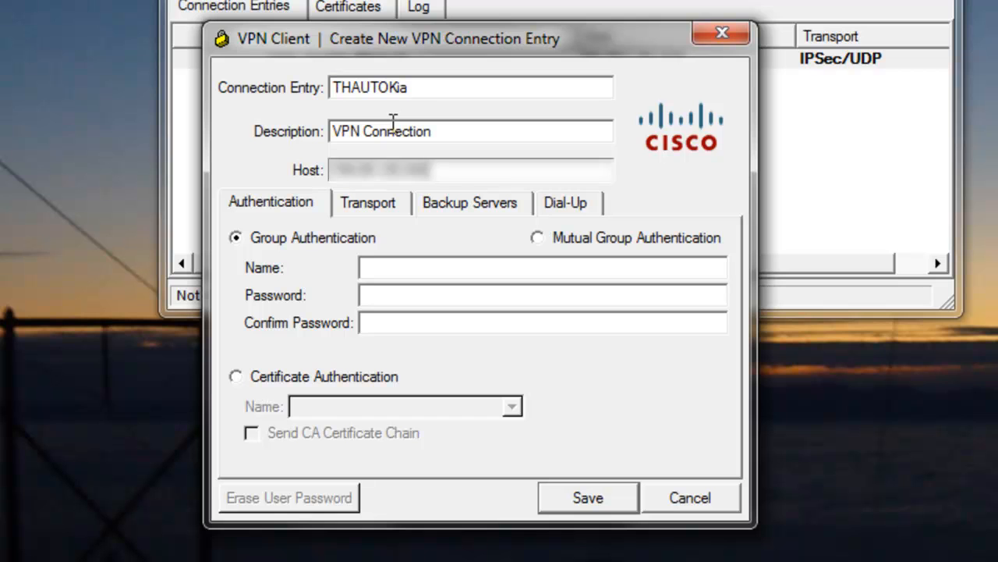
Enter KIA as the group authentication name and type the group password.
left_click(417, 269)
type("KIA")
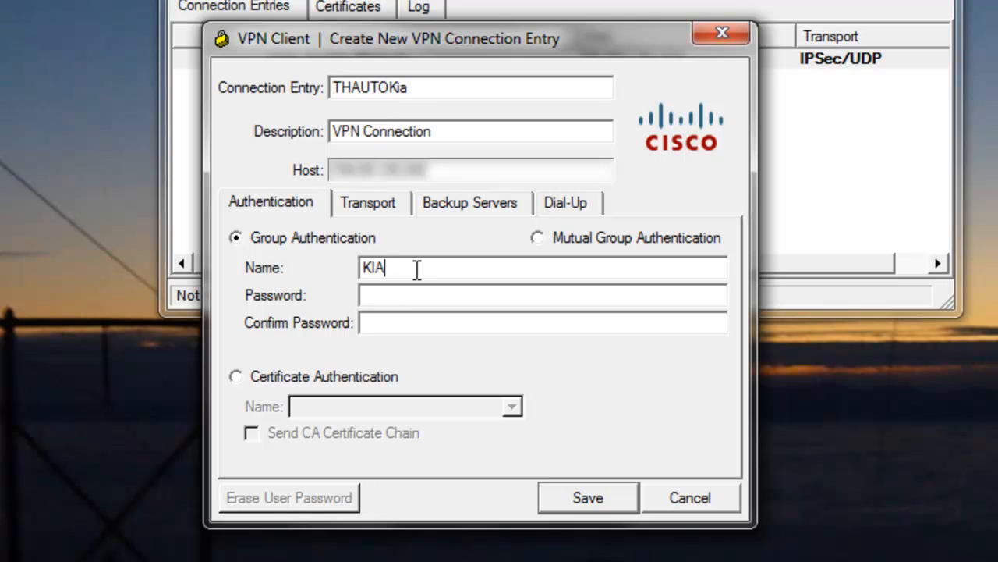
left_click(422, 298)
type("****************")
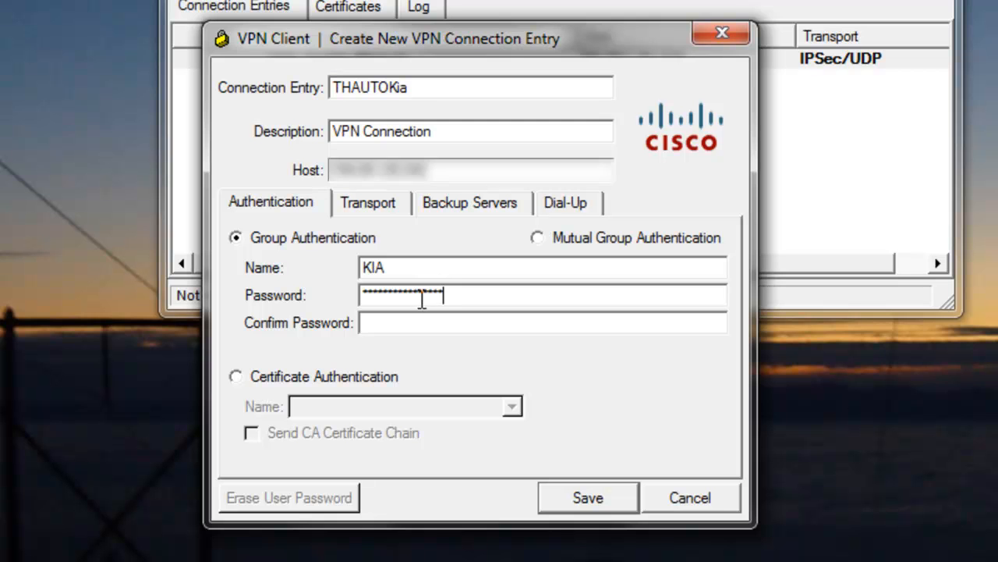
type("************")
Confirm the group password and save the new connection entry.
key("Tab")
type("*************")
key("BackSpace")
key("BackSpace")
key("BackSpace")
key("BackSpace")
key("BackSpace")
key("BackSpace")
key("BackSpace")
key("BackSpace")
key("BackSpace")
key("BackSpace")
key("BackSpace")
key("BackSpace")
type("**********")
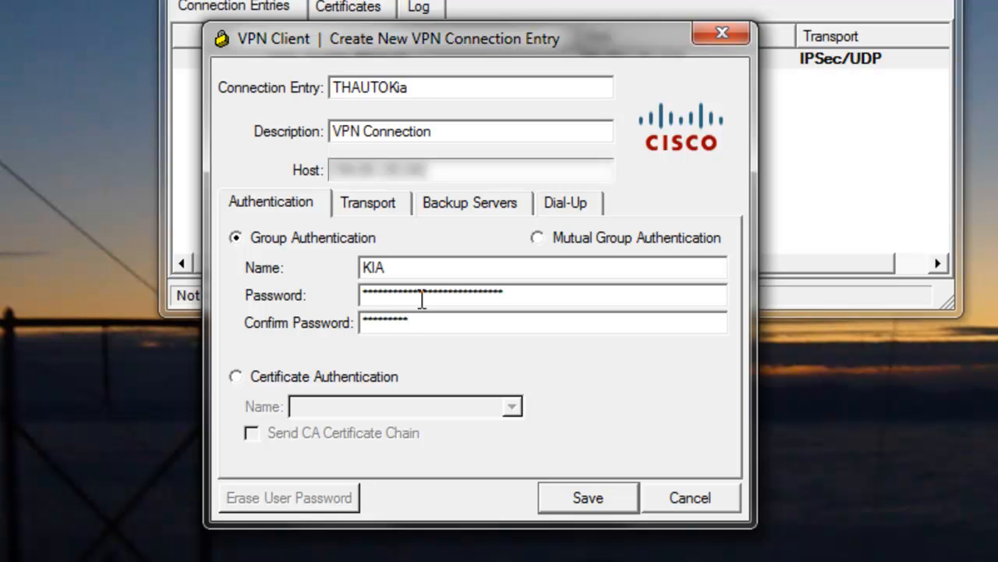
type("******************")
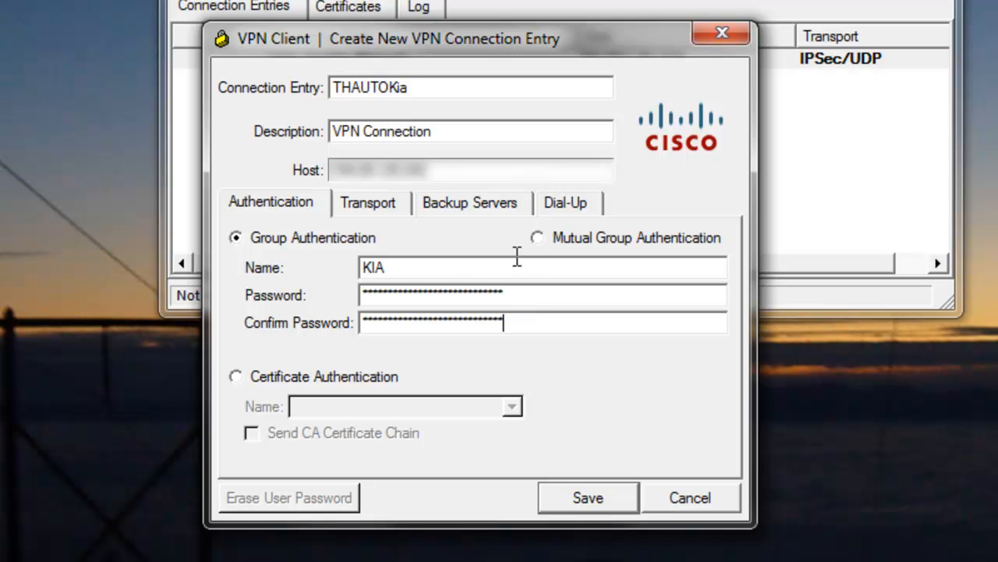
left_click(573, 503)
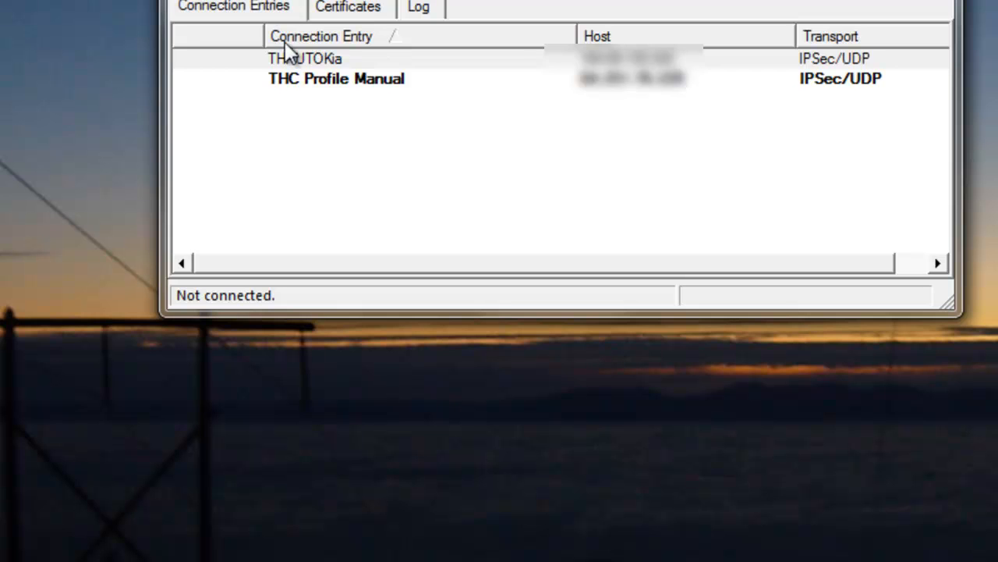
Connect using the THAUTOKia entry, logging in as vpn_ec with the user's password.
left_click(291, 66)
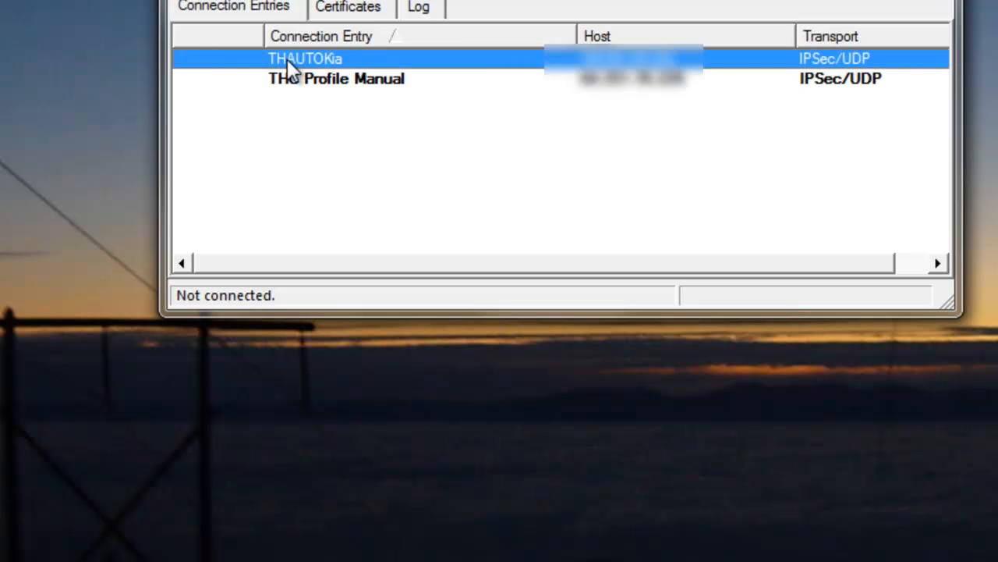
left_click(208, 1)
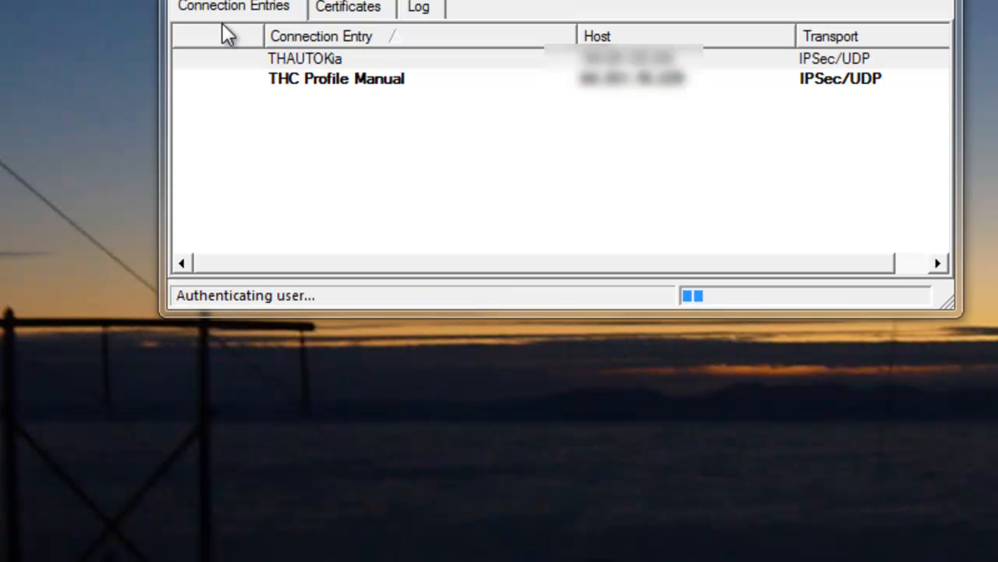
type("vpn_ec")
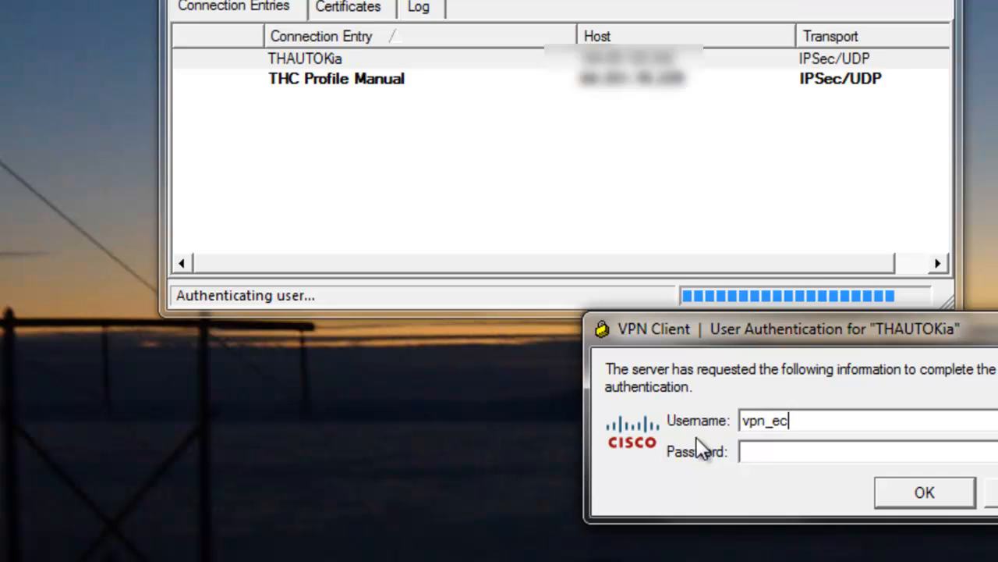
key("Tab")
type("*******")
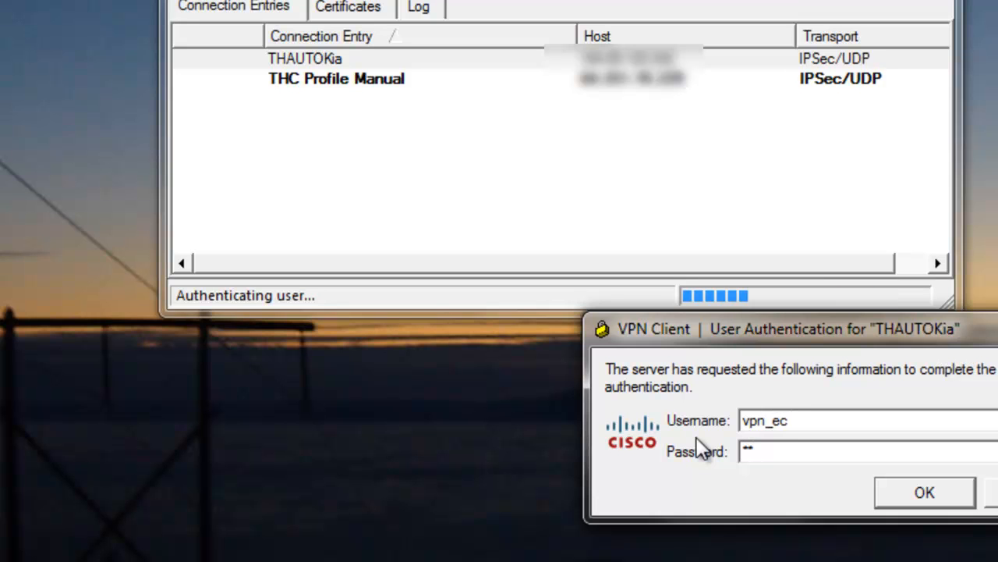
type("*")
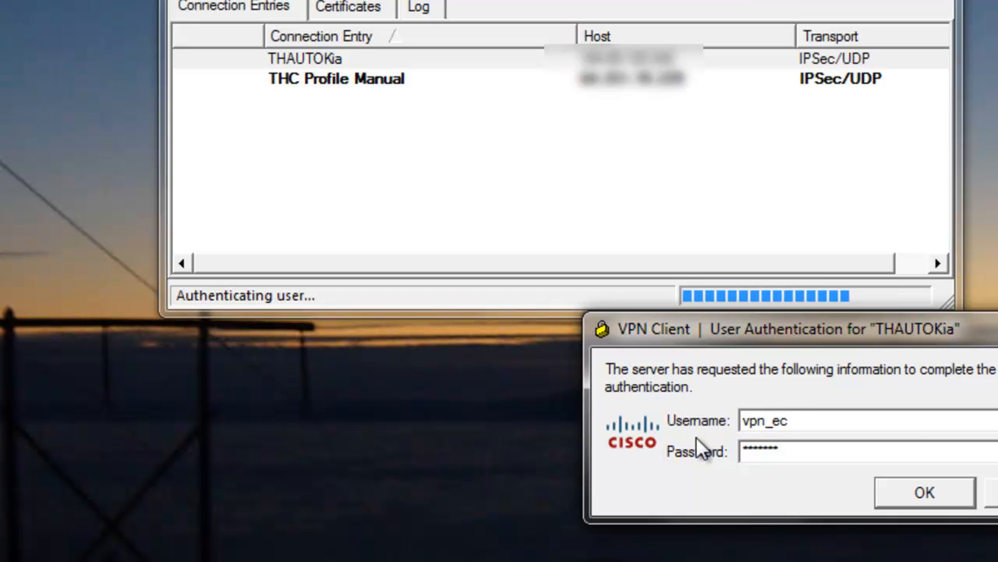
left_click(919, 503)
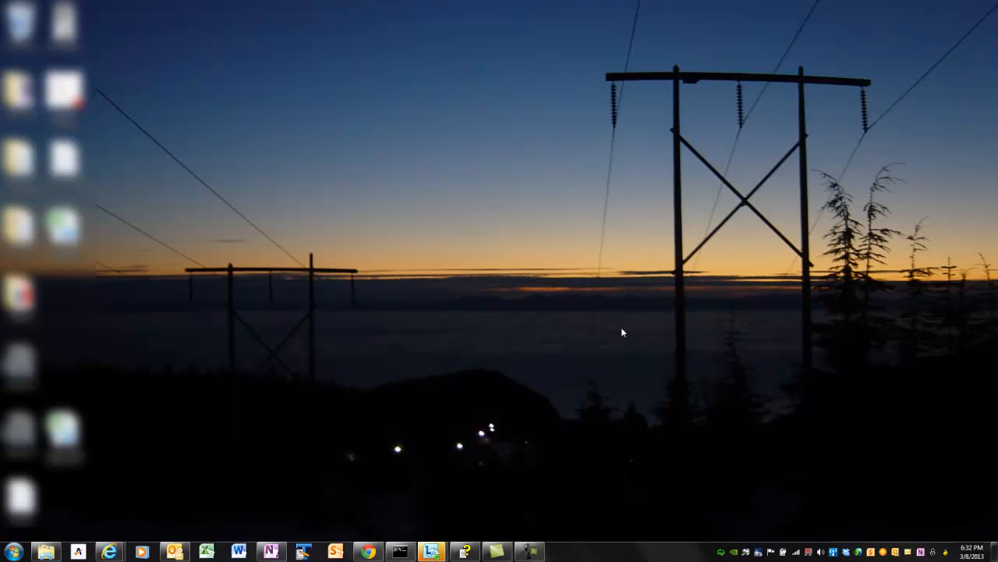
Reopen the VPN Client window from the notification area to check the connection.
double_click(942, 555)
left_click(327, 128)
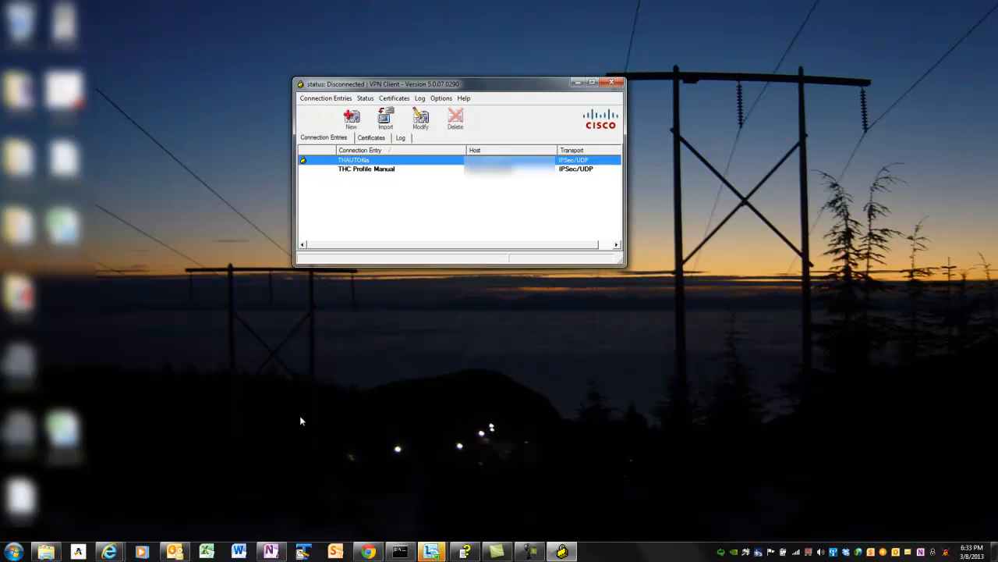
left_click(538, 548)
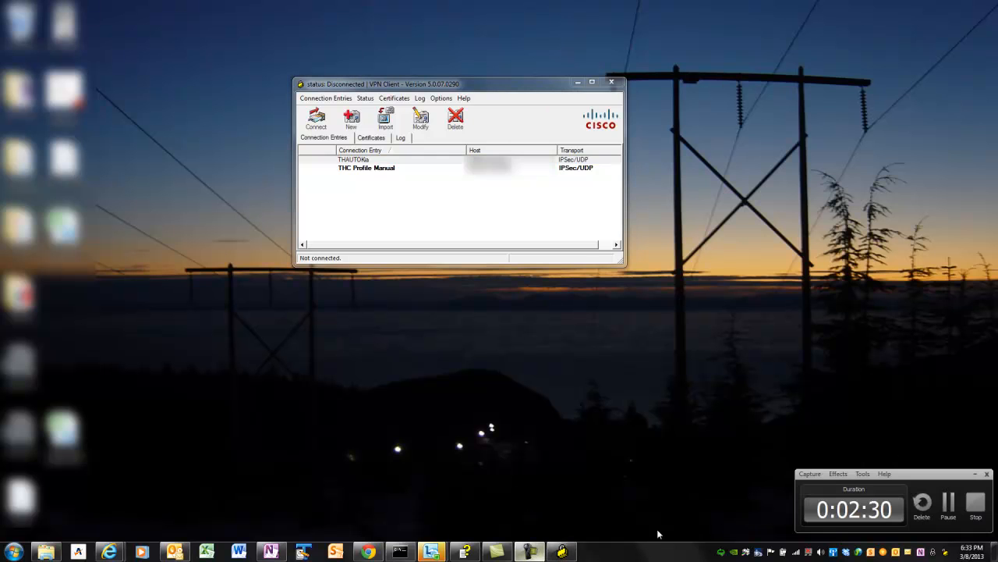
left_click(973, 509)
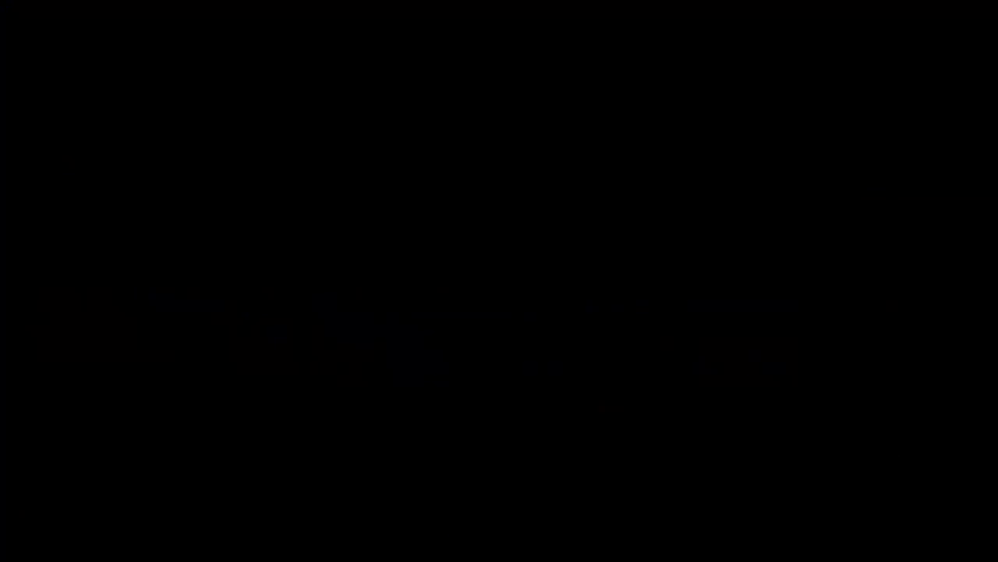